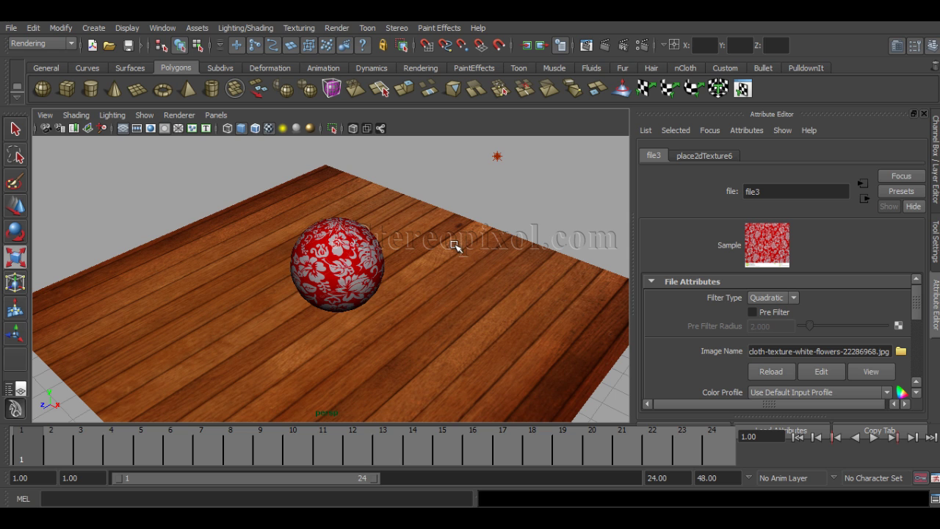
# - Inspect the wood floor plane's and the sphere's materials by selecting each
pyautogui.click(523, 280)
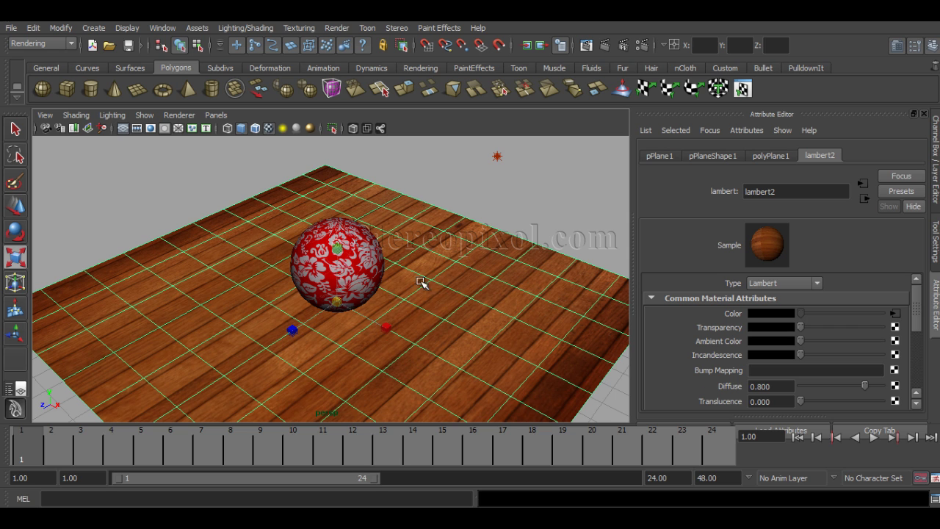
pyautogui.click(529, 223)
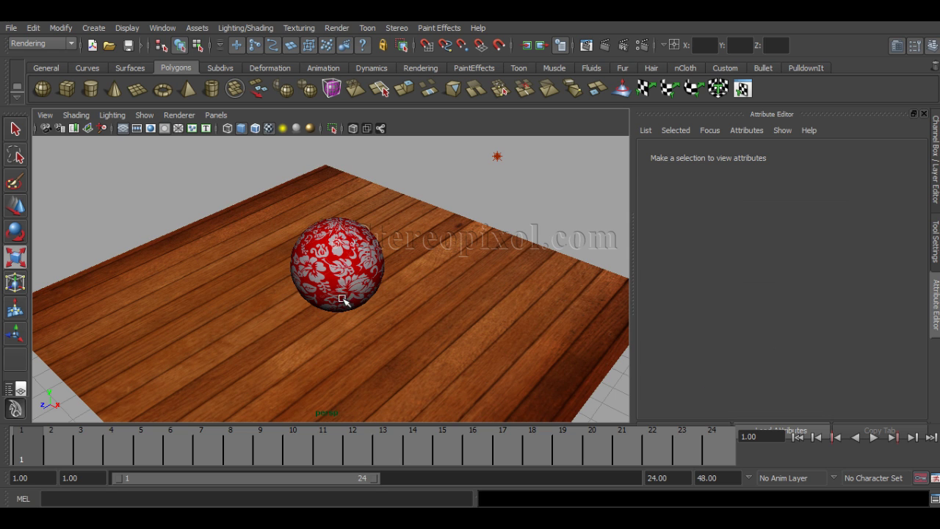
pyautogui.click(340, 268)
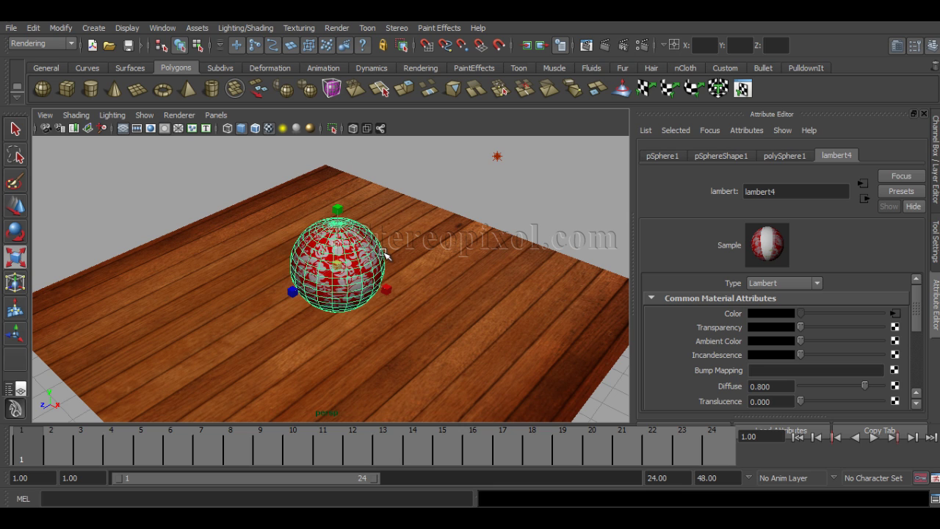
# - Select the point light with the Move tool and render the current frame
pyautogui.moveTo(455, 116); pyautogui.dragTo(506, 202)
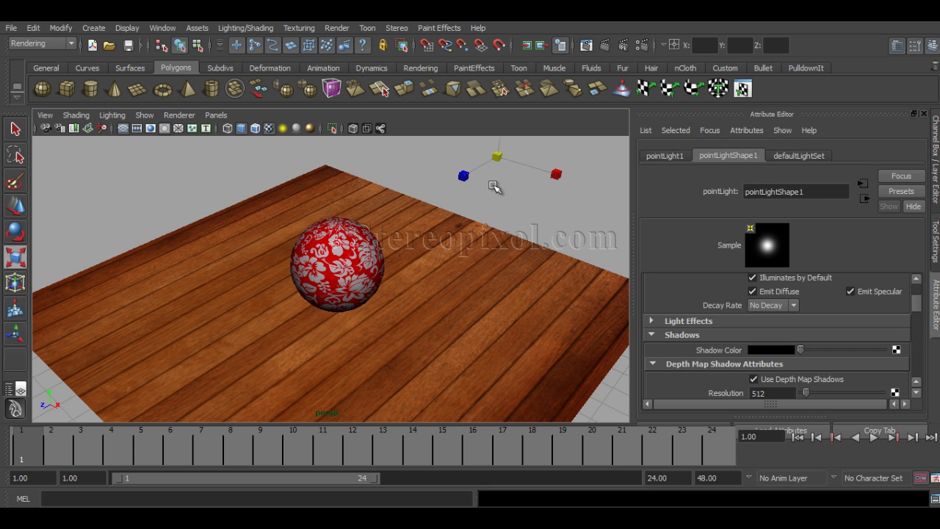
pyautogui.press('w')
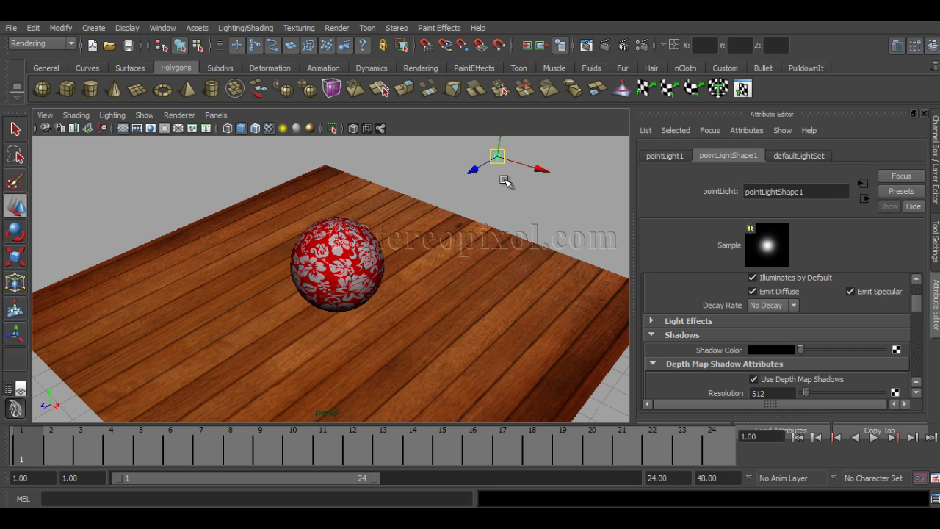
pyautogui.click(606, 45)
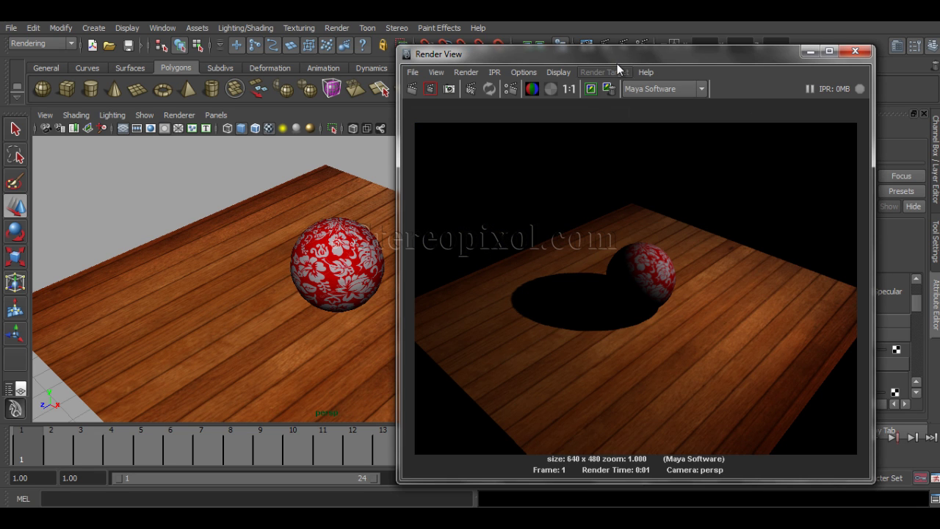
# - Review the render of the sphere's dark shadow on the planks, then close Render View
pyautogui.moveTo(621, 59); pyautogui.dragTo(373, 50)
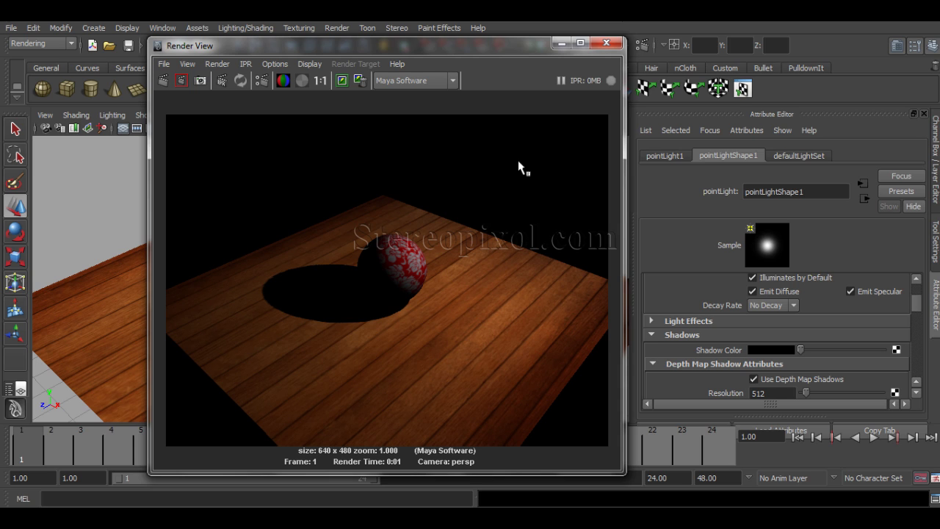
pyautogui.click(607, 44)
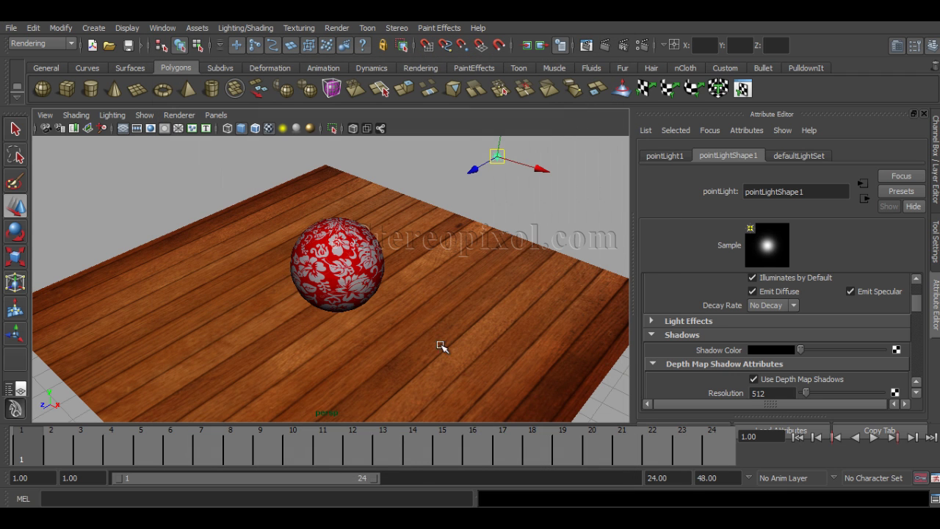
# - Deselect the light and re-render the frame with Maya Software, then close the render
pyautogui.click(423, 174)
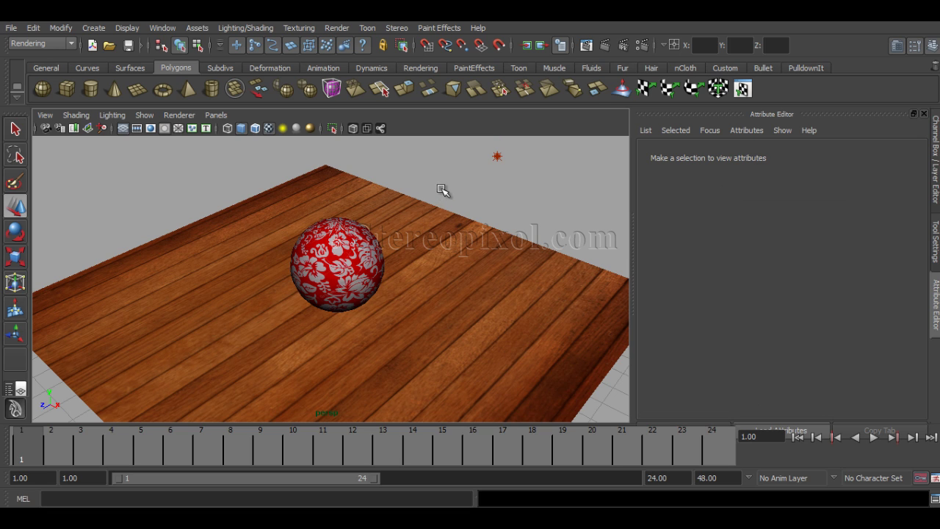
pyautogui.click(587, 46)
pyautogui.click(414, 82)
pyautogui.click(414, 82)
pyautogui.click(606, 43)
# - Open the Hypershade from Rendering Editors and position and narrow it beside the viewport
pyautogui.click(163, 27)
pyautogui.moveTo(231, 60)
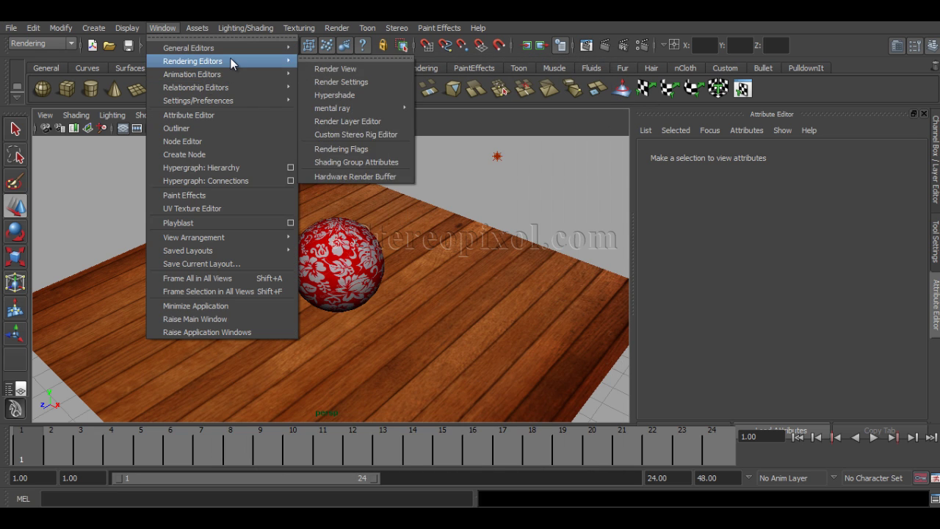
pyautogui.click(359, 94)
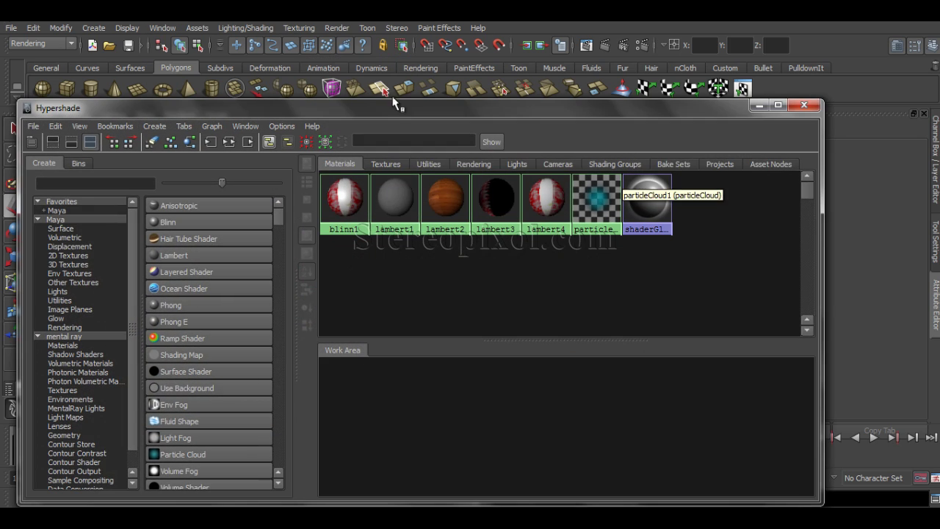
pyautogui.moveTo(400, 101); pyautogui.dragTo(449, 96)
pyautogui.moveTo(779, 89); pyautogui.dragTo(724, 74)
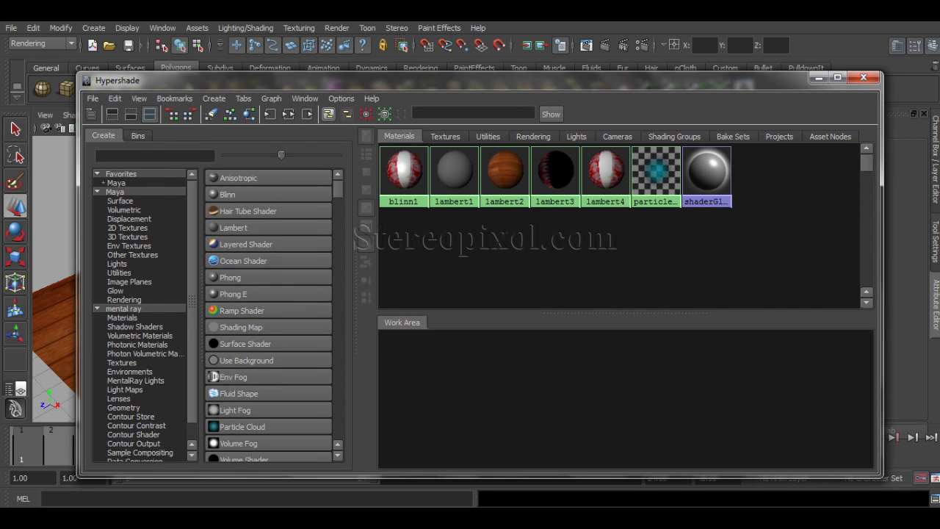
pyautogui.moveTo(880, 476); pyautogui.dragTo(704, 480)
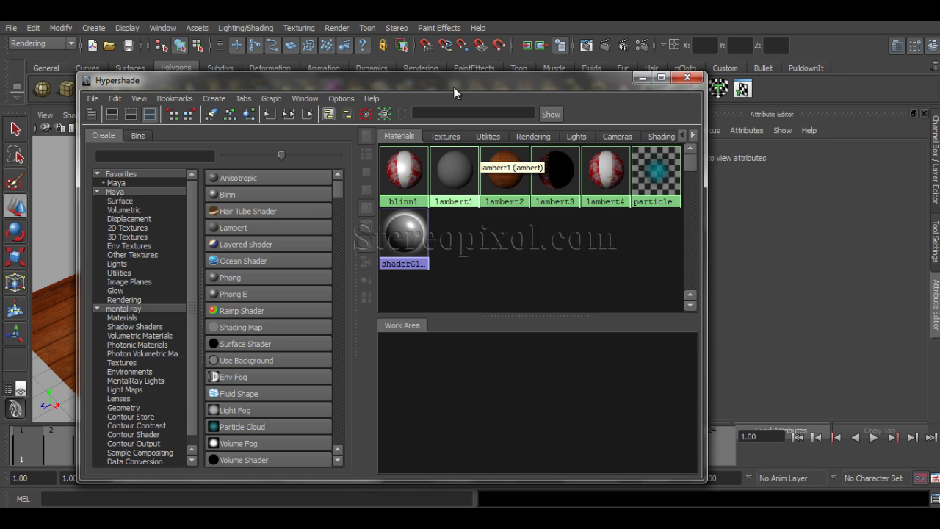
pyautogui.moveTo(456, 81); pyautogui.dragTo(790, 337)
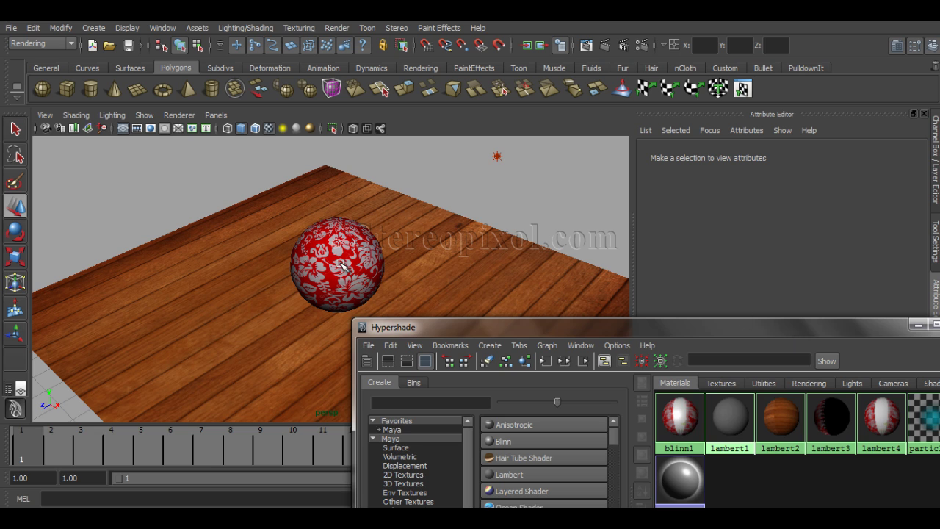
# - Change the sphere's lambert4 material type to Blinn, creating blinn2
pyautogui.click(346, 256)
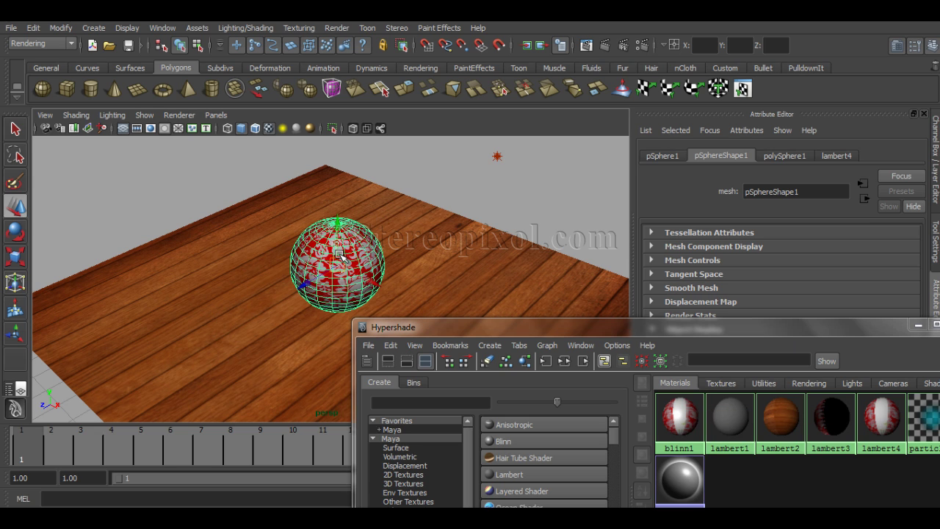
pyautogui.click(844, 157)
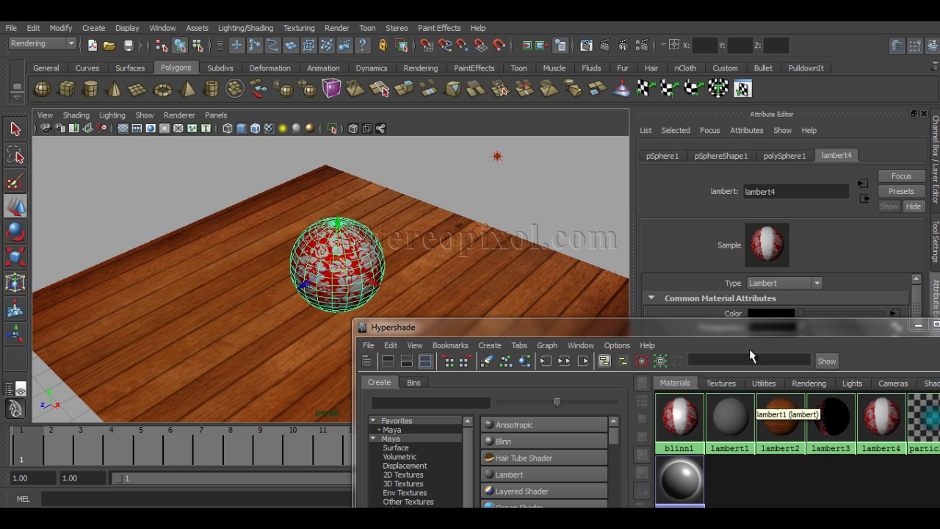
pyautogui.moveTo(758, 334); pyautogui.dragTo(355, 235)
pyautogui.click(774, 286)
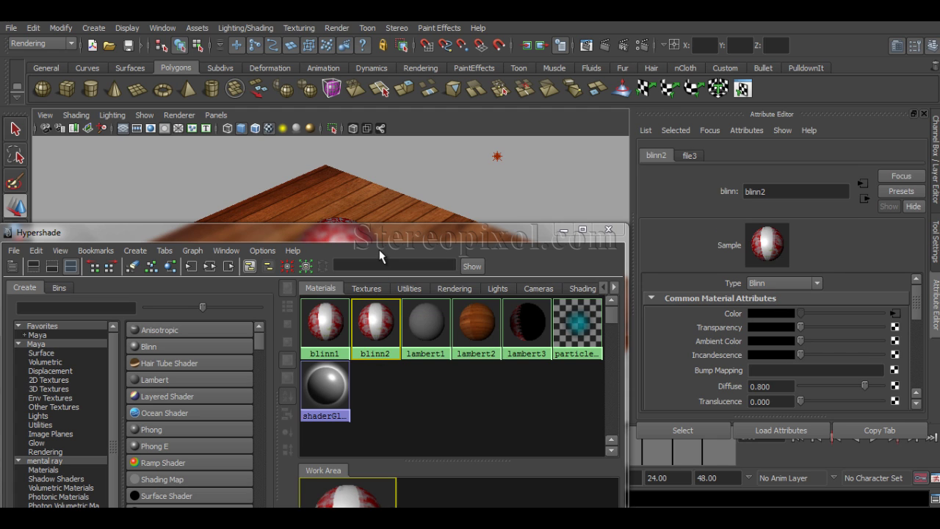
# - Reposition the Hypershade and load the sphere's blinn2 material into the work area
pyautogui.moveTo(384, 233); pyautogui.dragTo(776, 232)
pyautogui.moveTo(916, 186); pyautogui.dragTo(890, 171)
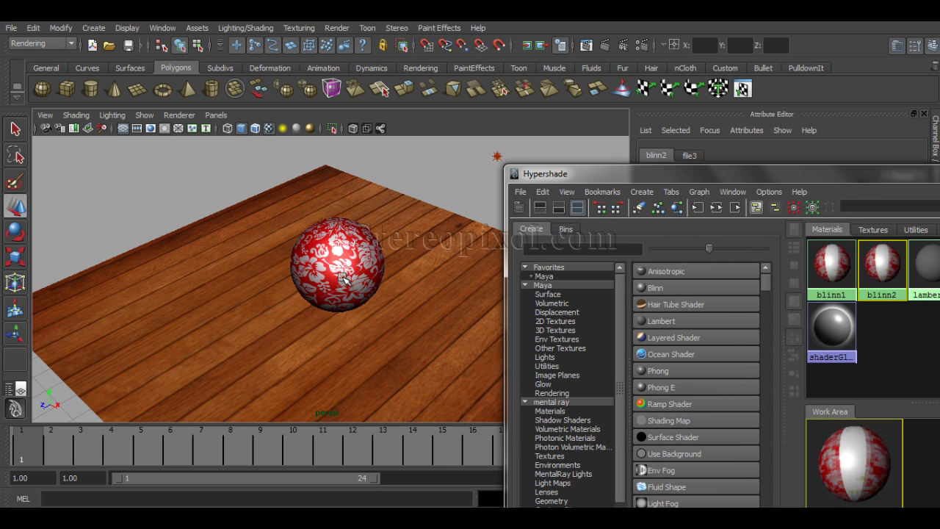
pyautogui.moveTo(776, 179); pyautogui.dragTo(711, 71)
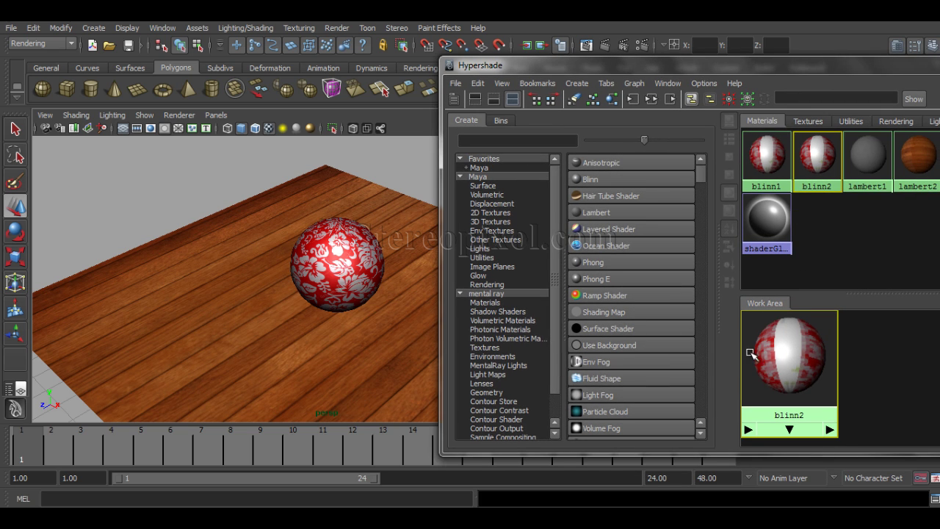
pyautogui.click(335, 258)
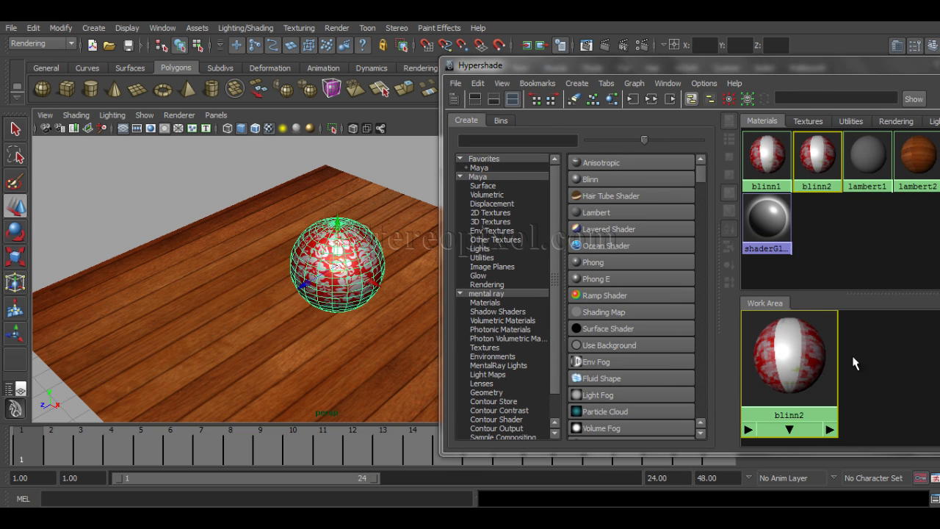
pyautogui.moveTo(797, 358); pyautogui.dragTo(798, 359, button='middle')
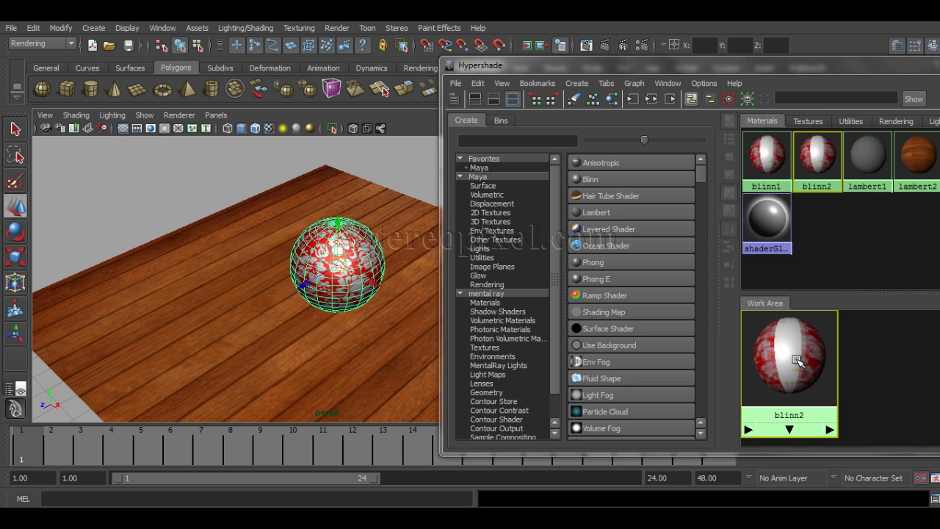
pyautogui.moveTo(798, 359); pyautogui.dragTo(798, 360, button='middle')
# - In Convert to File Texture options, keep Shader default background and enable Bake shading group lighting
pyautogui.click(476, 84)
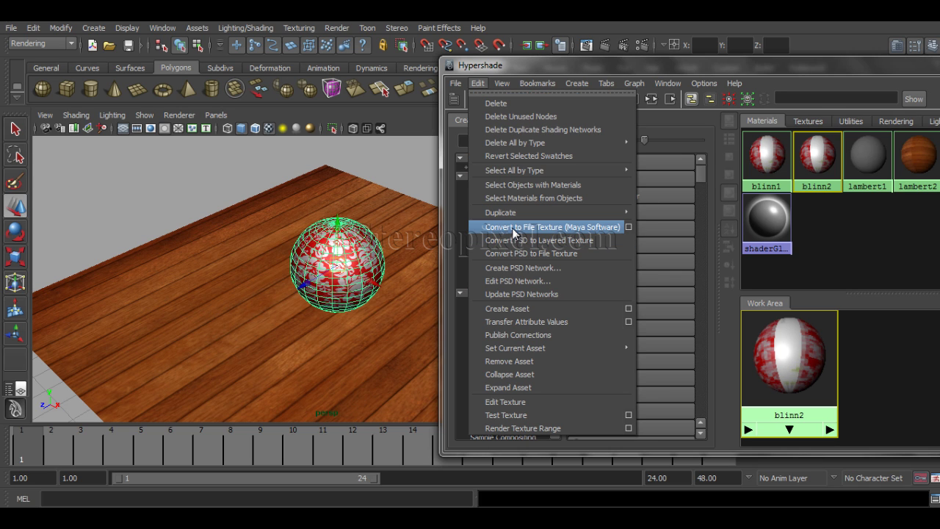
pyautogui.click(628, 228)
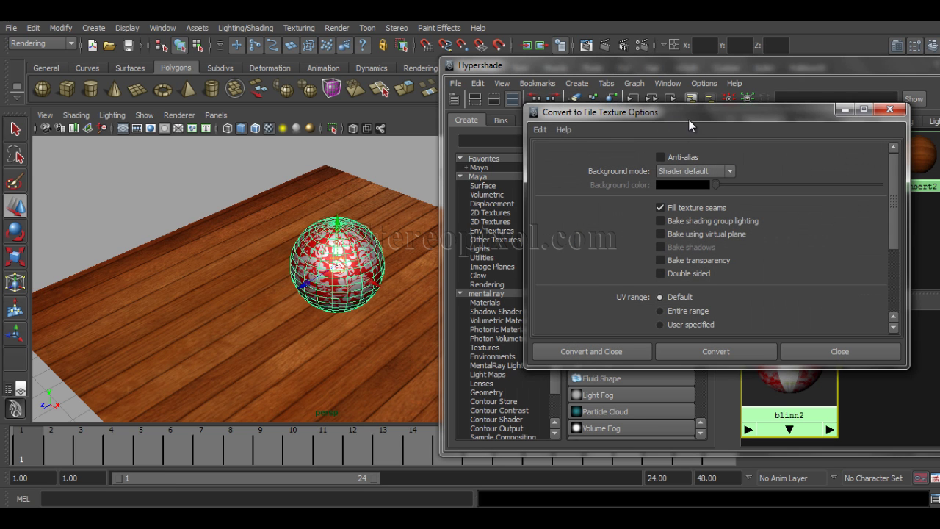
pyautogui.moveTo(675, 120); pyautogui.dragTo(625, 116)
pyautogui.click(628, 154)
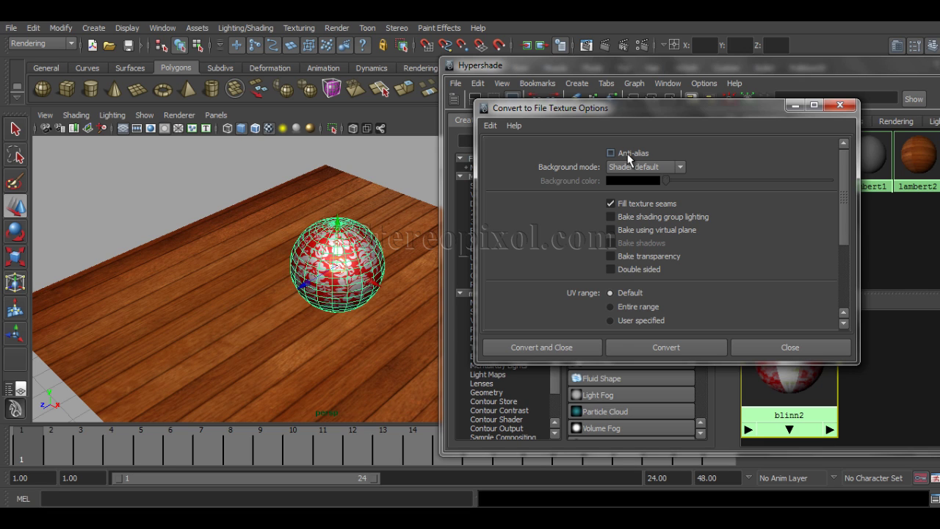
pyautogui.click(652, 168)
pyautogui.click(651, 180)
pyautogui.moveTo(846, 224); pyautogui.dragTo(844, 261)
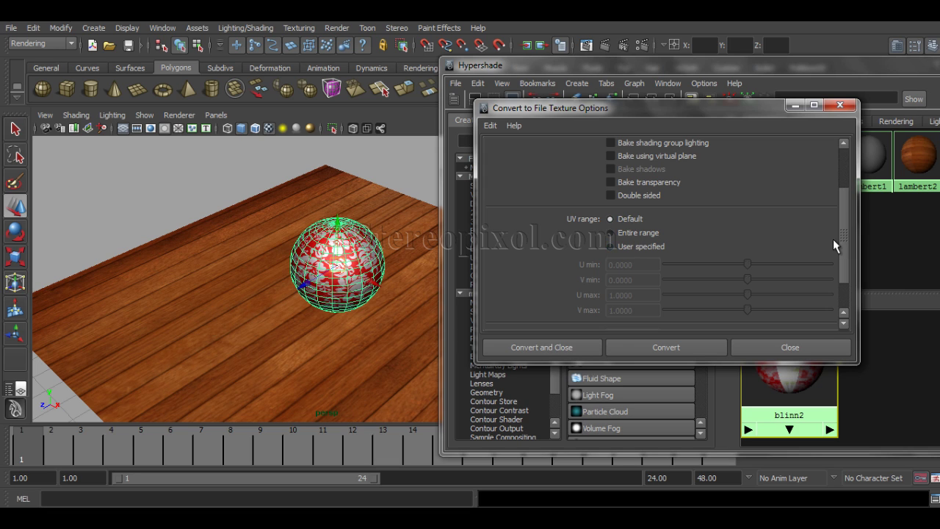
pyautogui.moveTo(843, 237); pyautogui.dragTo(845, 200)
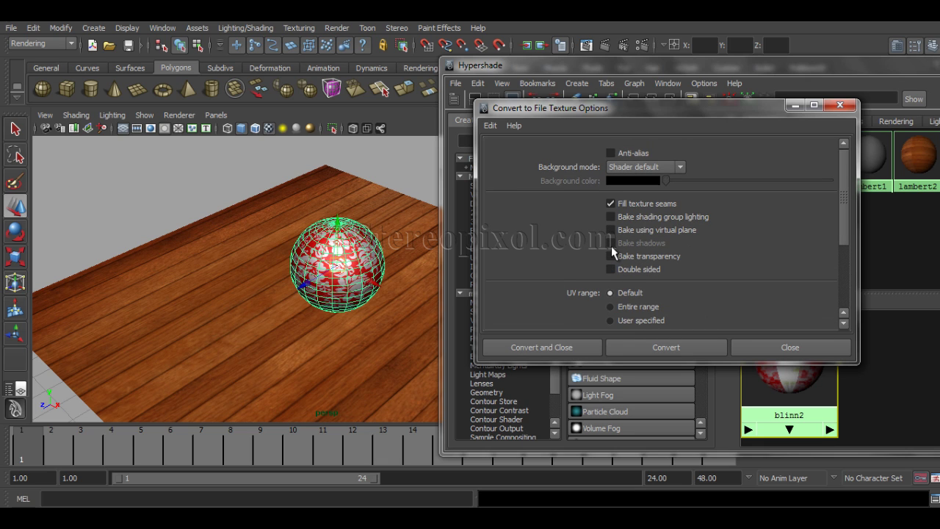
pyautogui.click(612, 218)
# - Set the bake resolution to 1024×1024 in JPEG format and convert blinn2 to a file texture
pyautogui.scroll(-1, 845, 231)
pyautogui.moveTo(855, 248); pyautogui.dragTo(855, 301)
pyautogui.doubleClick(631, 289)
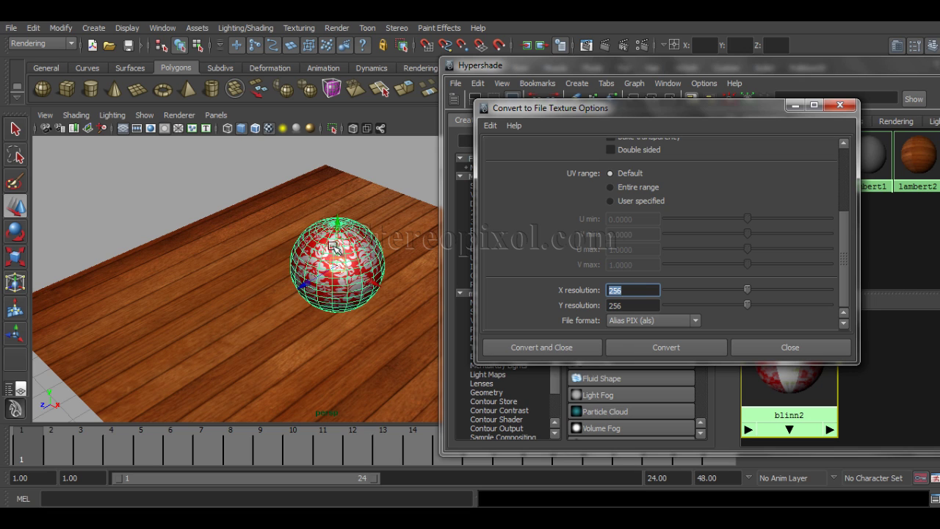
pyautogui.write('1024')
pyautogui.press('Tab')
pyautogui.write('1')
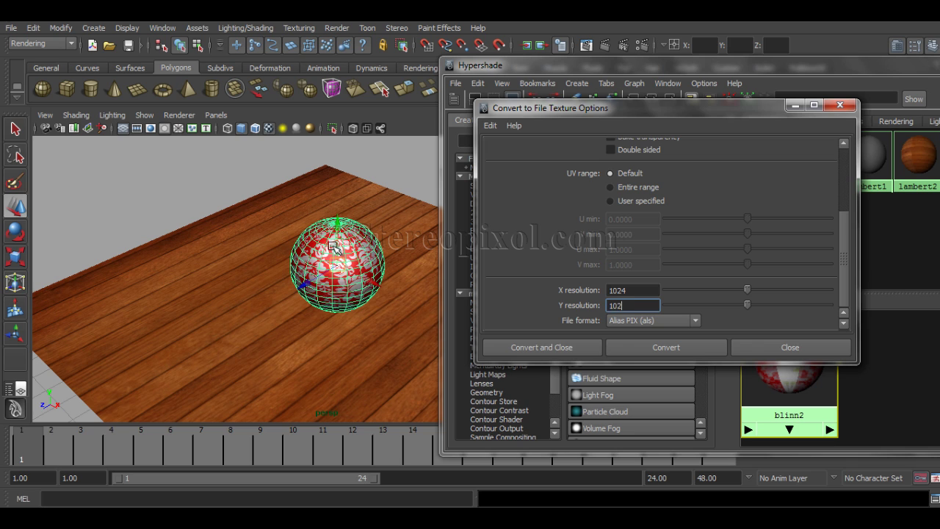
pyautogui.click(680, 321)
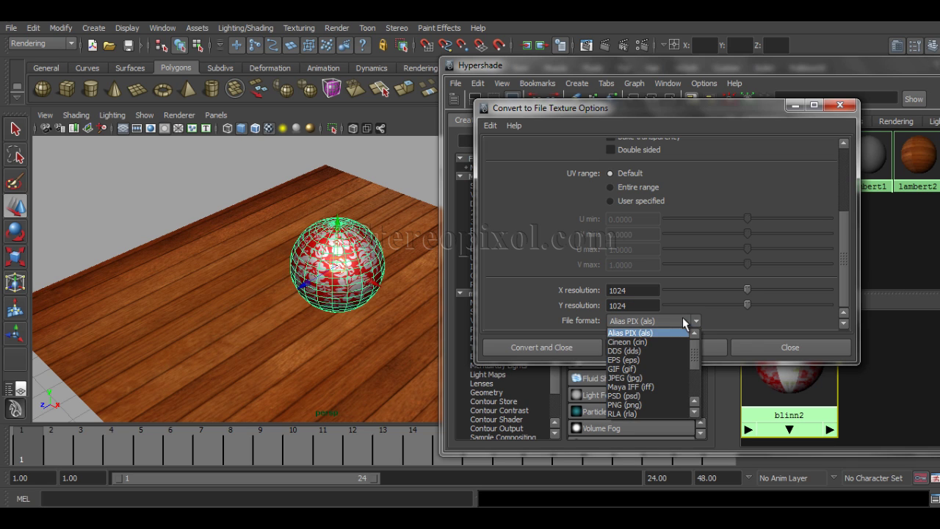
pyautogui.click(670, 377)
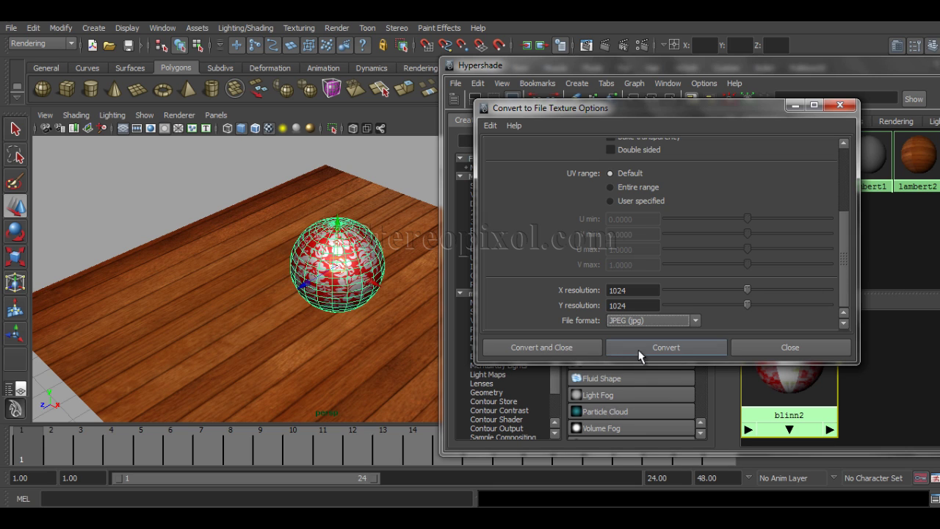
pyautogui.click(535, 344)
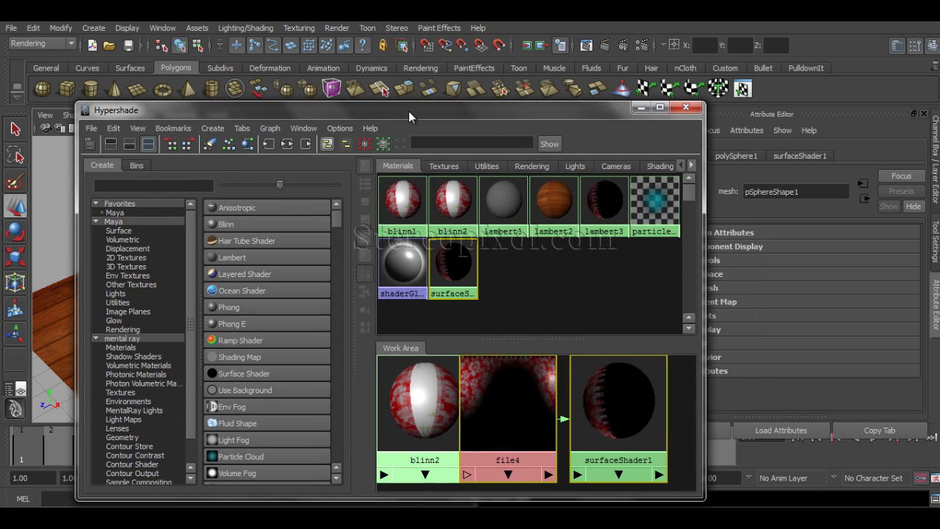
# - Rearrange the file4 and surfaceShader1 nodes, then minimize the Hypershade to see the baked sphere
pyautogui.moveTo(531, 403)
pyautogui.mouseDown()
pyautogui.moveTo(572, 404)
pyautogui.moveTo(541, 406)
pyautogui.mouseUp()
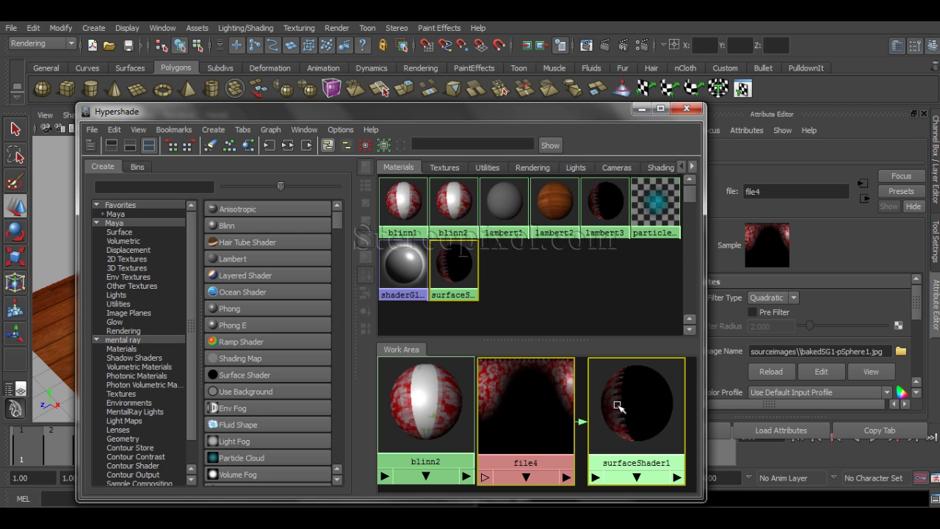
pyautogui.click(641, 108)
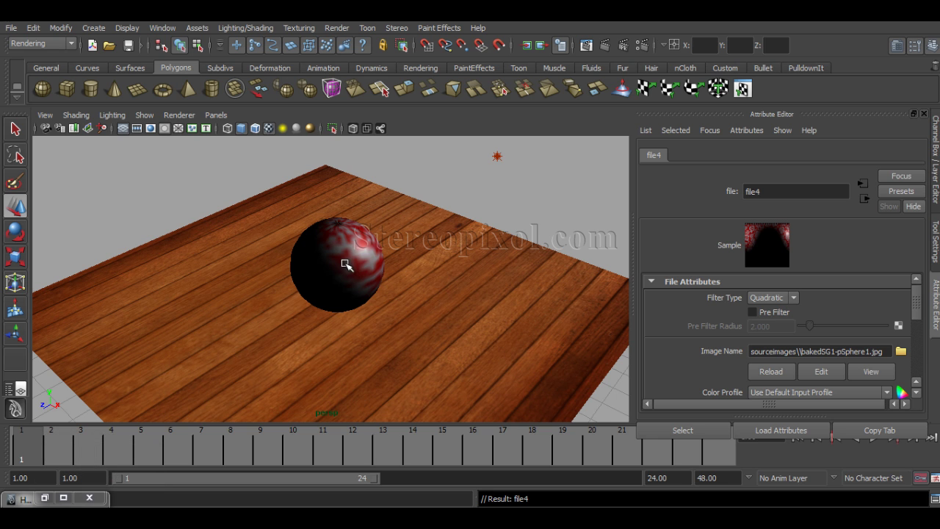
# - Render the baked sphere, delete the point light, and render the scene again without it
pyautogui.click(602, 47)
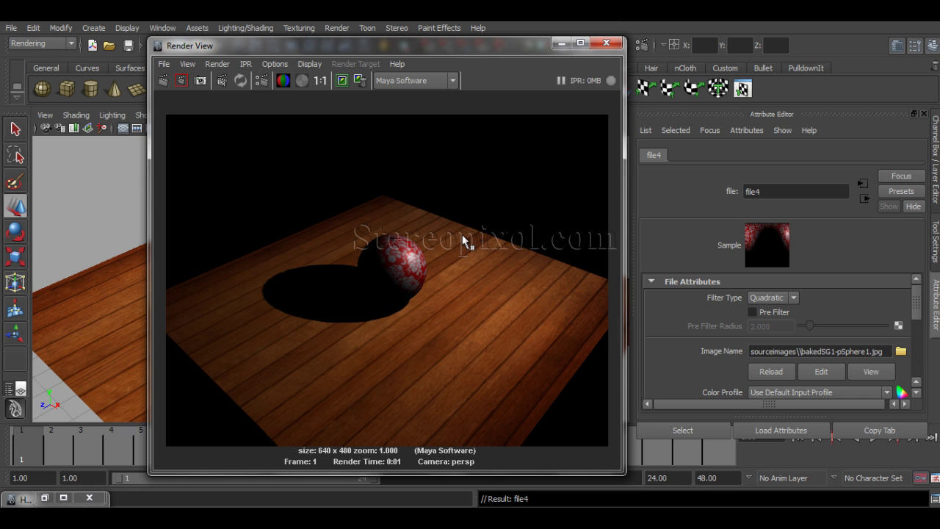
pyautogui.click(606, 42)
pyautogui.click(484, 142)
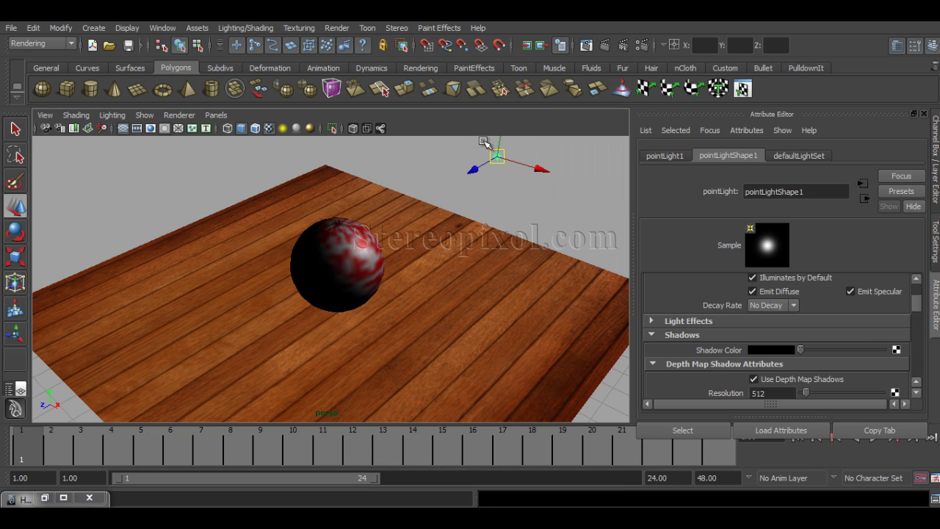
pyautogui.click(485, 143)
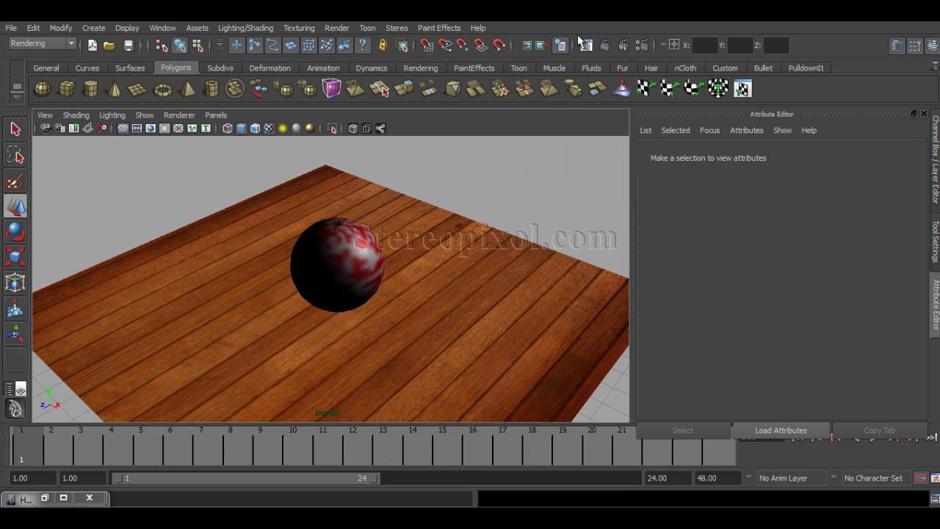
pyautogui.click(606, 45)
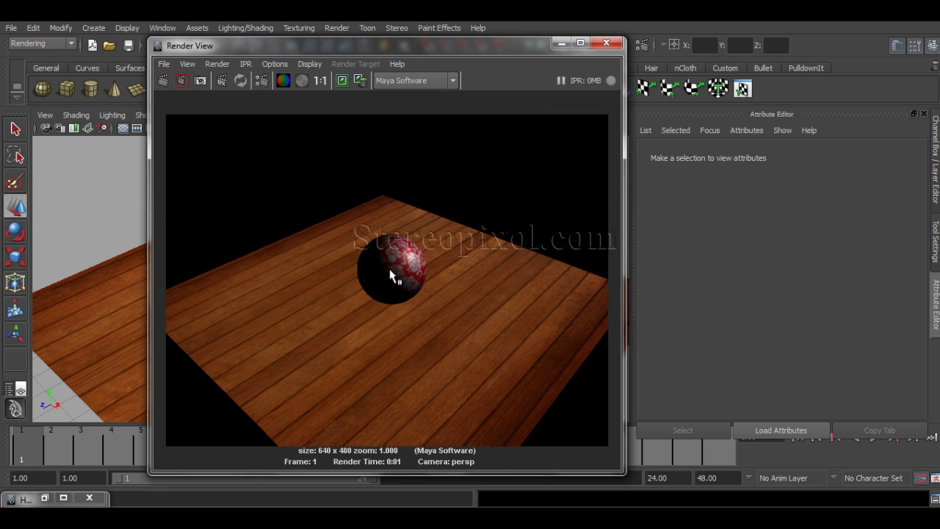
# - Duplicate the sphere, move the copy to the right, and assign it the blinn2 material
pyautogui.click(606, 44)
pyautogui.click(338, 262)
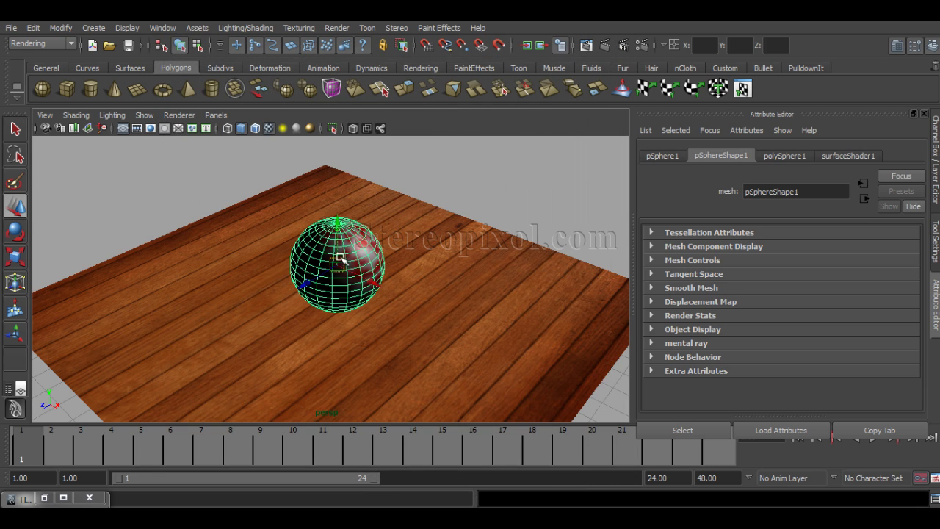
pyautogui.moveTo(377, 284); pyautogui.dragTo(503, 321)
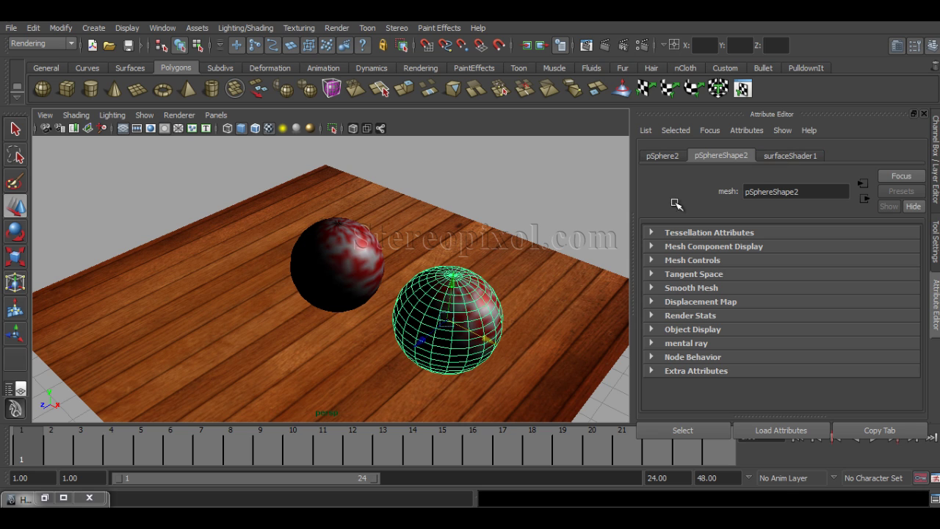
pyautogui.rightClick(474, 284)
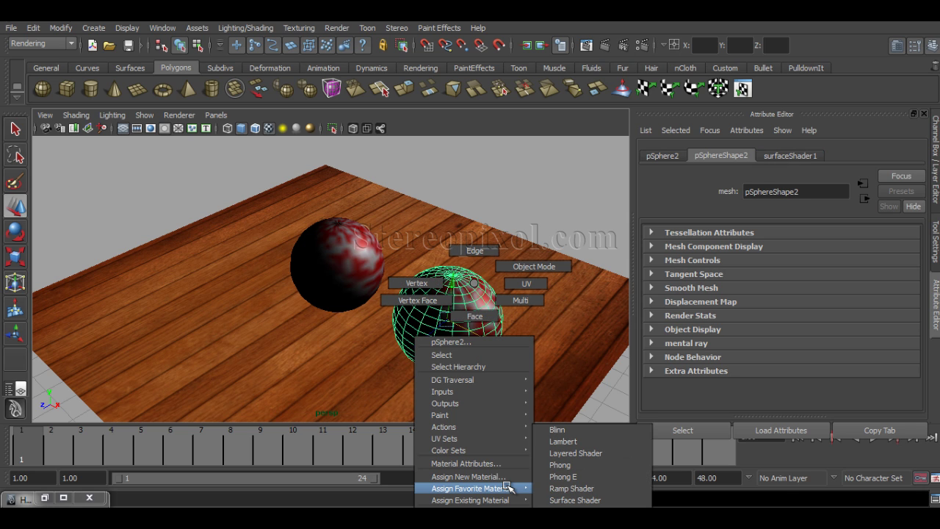
pyautogui.moveTo(522, 500)
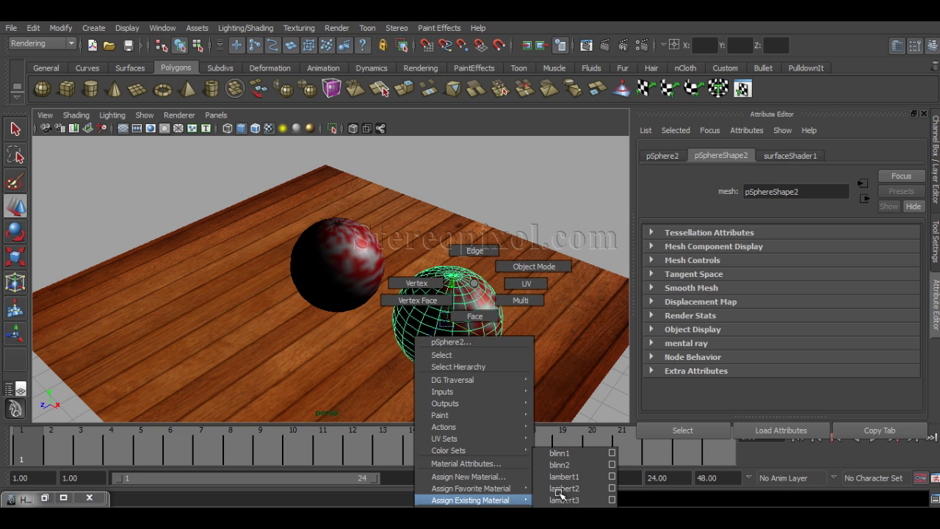
pyautogui.click(564, 465)
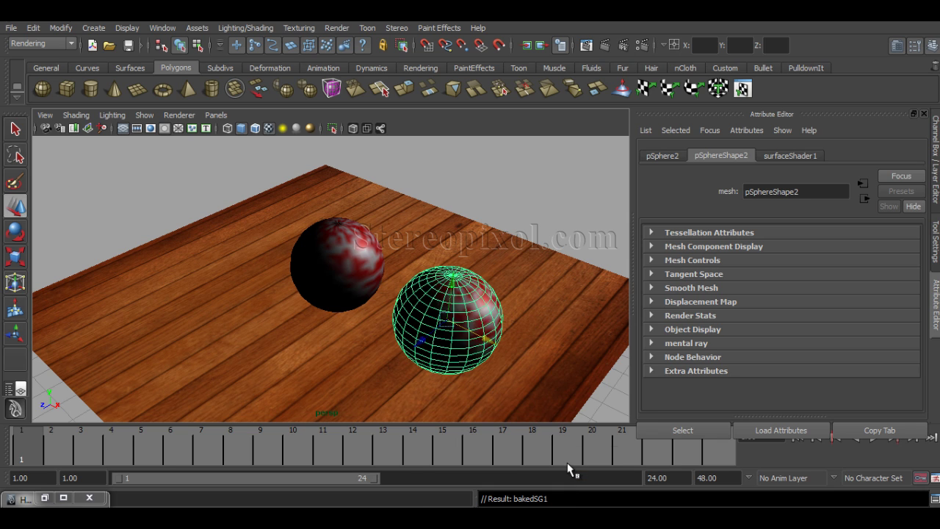
# - Render both spheres, undo back to one sphere with the point light, and re-render
pyautogui.click(608, 44)
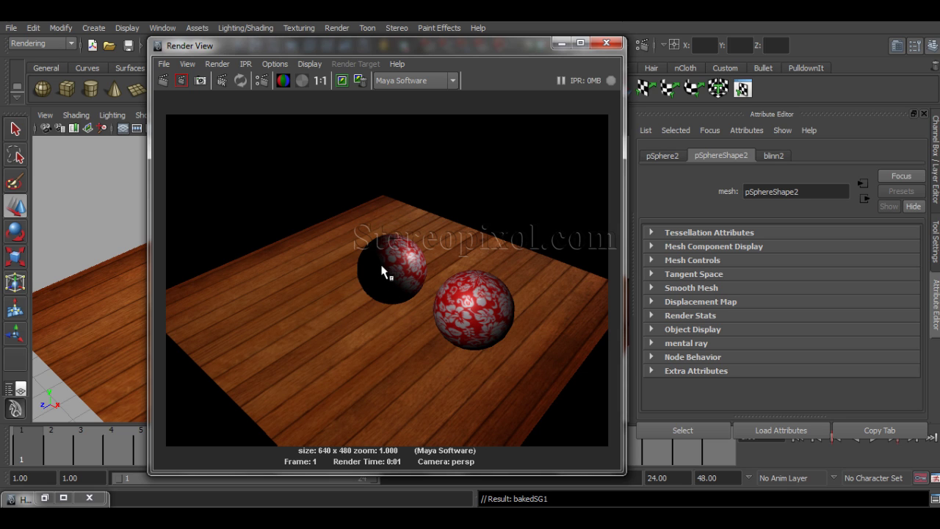
pyautogui.click(605, 45)
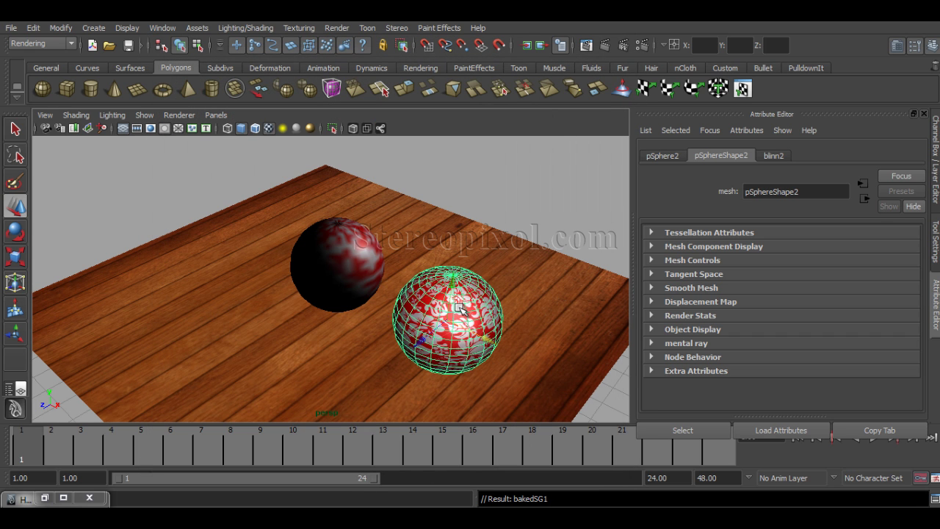
pyautogui.press('Delete')
pyautogui.hotkey('ctrl', 'z')
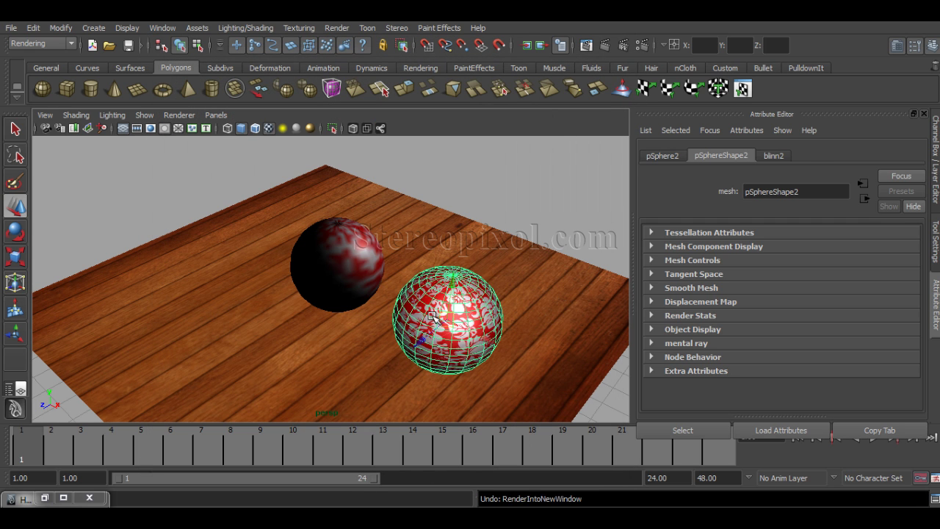
pyautogui.hotkey('ctrl', 'z')
pyautogui.hotkey('ctrl', 'z')
pyautogui.hotkey('ctrl', 'z')
pyautogui.hotkey('ctrl', 'z')
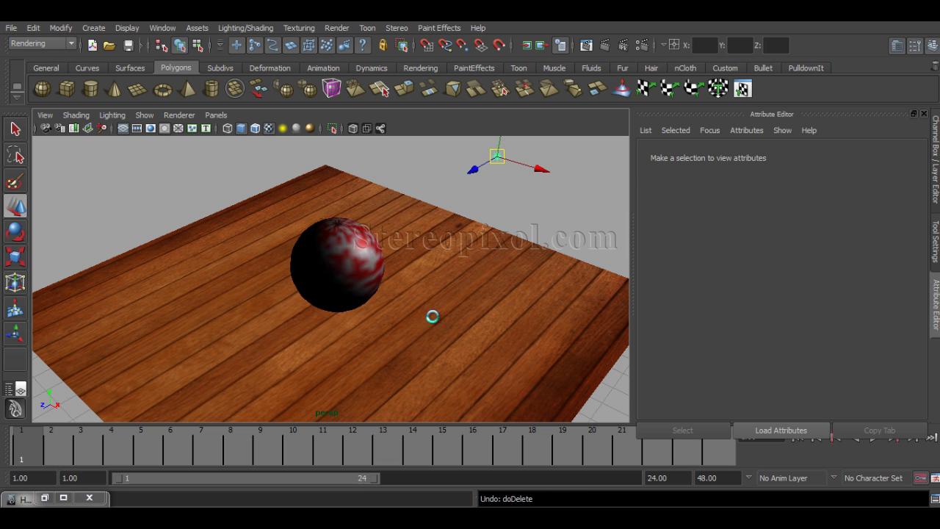
pyautogui.click(603, 46)
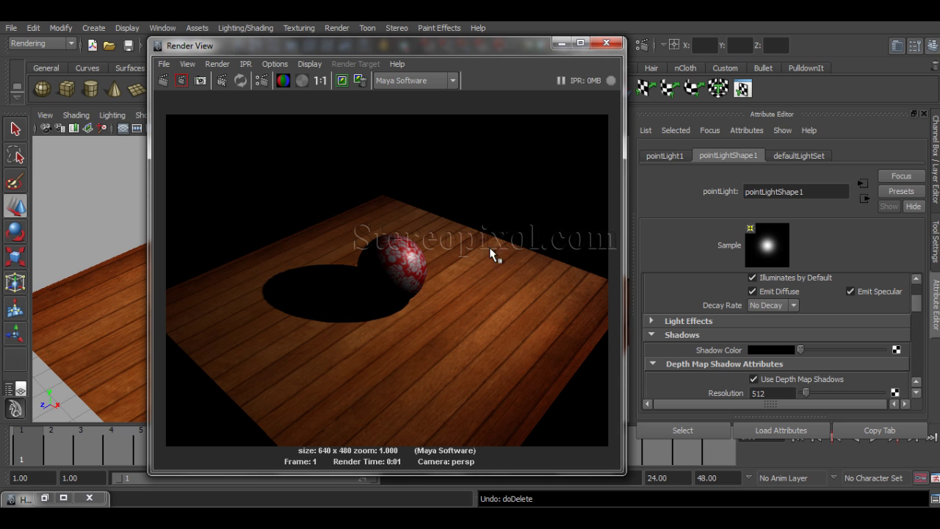
pyautogui.click(605, 44)
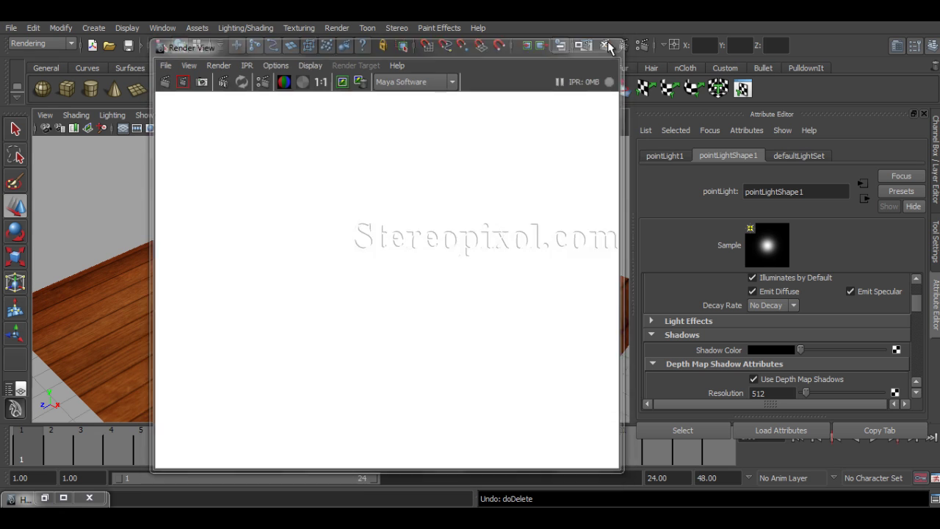
# - Select the wooden plane and its lambert2 material in the restored Hypershade
pyautogui.click(523, 316)
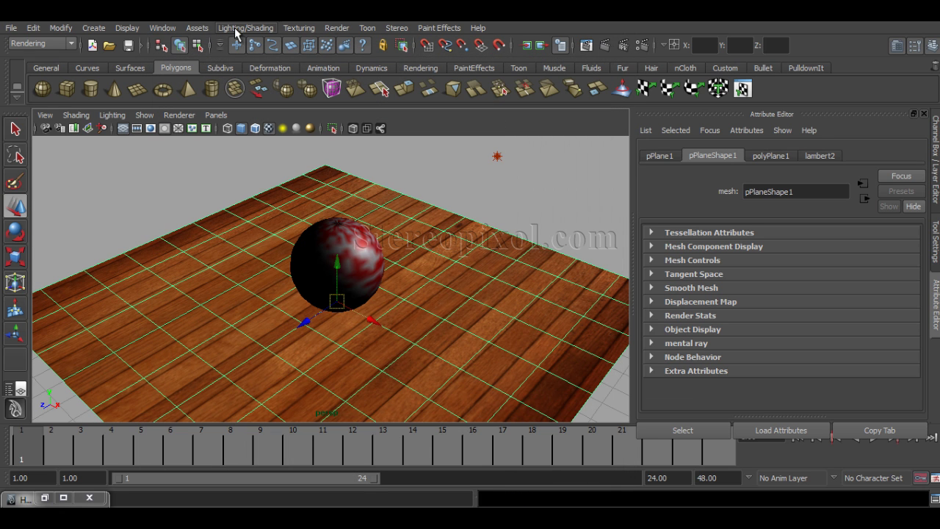
pyautogui.click(160, 29)
pyautogui.moveTo(226, 78)
pyautogui.click(44, 499)
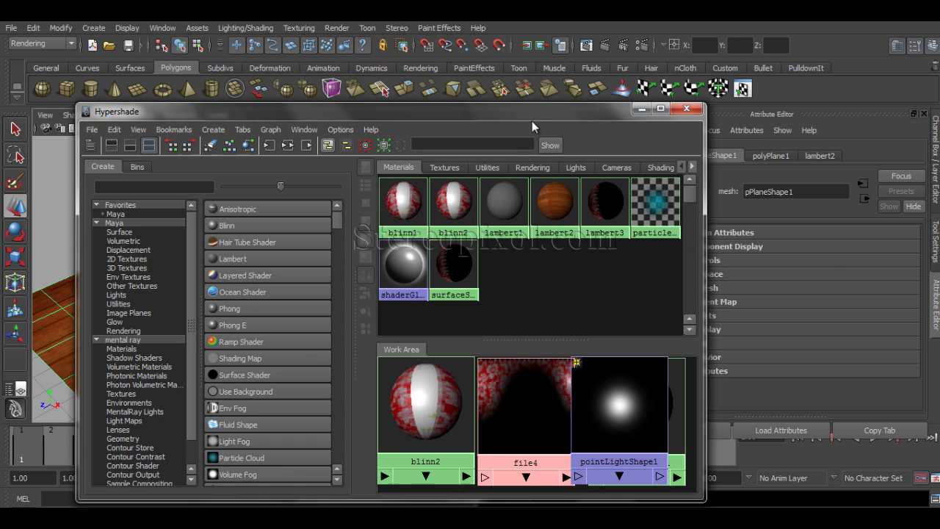
pyautogui.moveTo(532, 118); pyautogui.dragTo(914, 83)
pyautogui.click(906, 193)
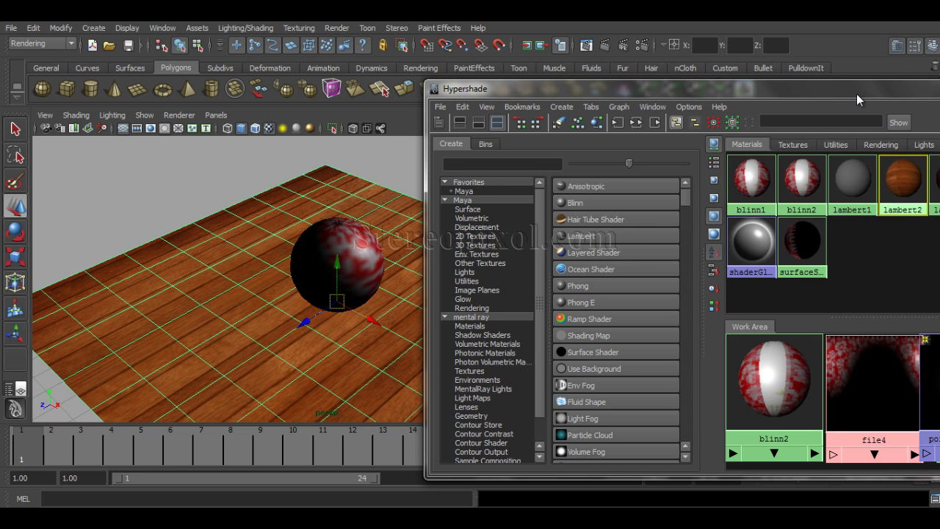
pyautogui.moveTo(856, 93); pyautogui.dragTo(763, 92)
# - Convert lambert2 to a file texture with shadows baked in, then minimize the Hypershade
pyautogui.click(369, 105)
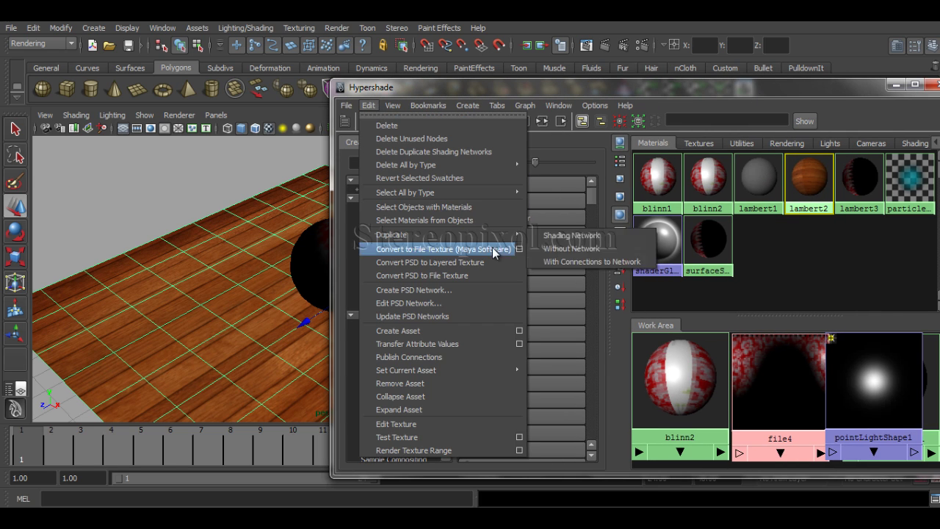
pyautogui.click(521, 249)
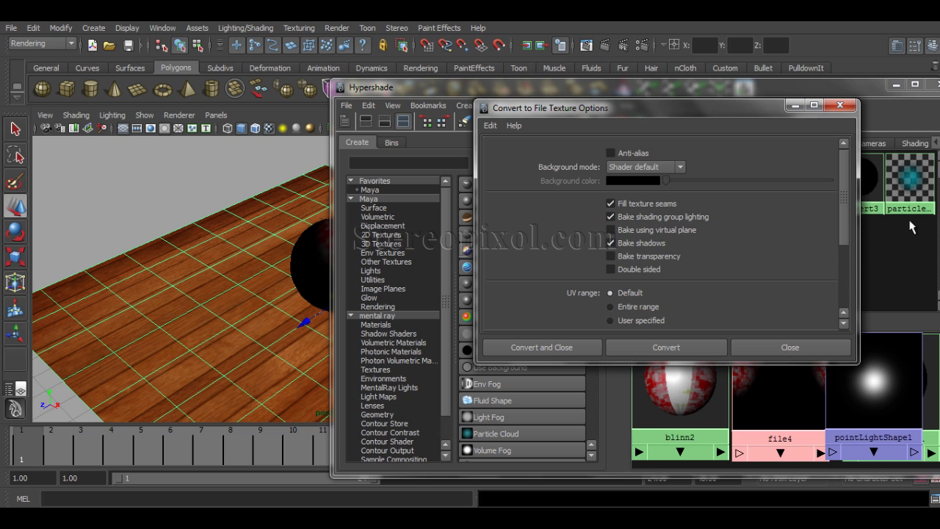
pyautogui.moveTo(844, 200); pyautogui.dragTo(851, 294)
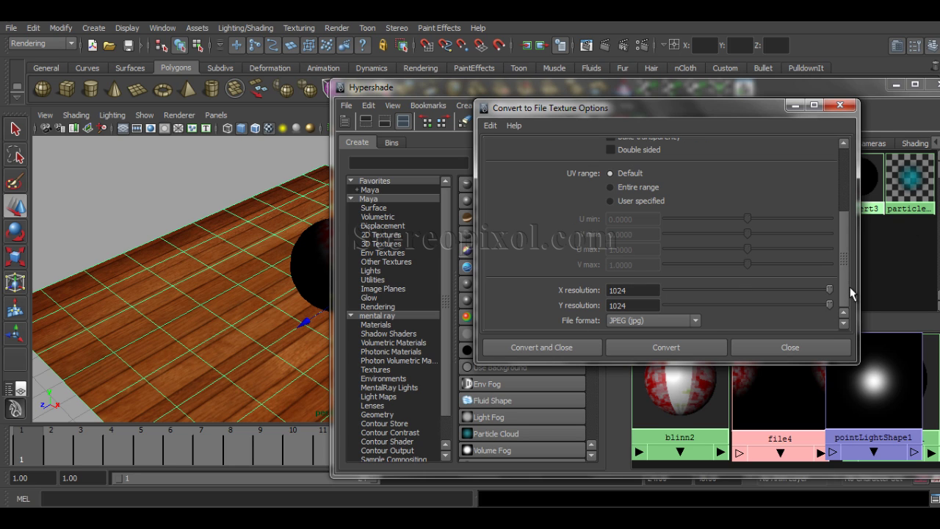
pyautogui.click(555, 348)
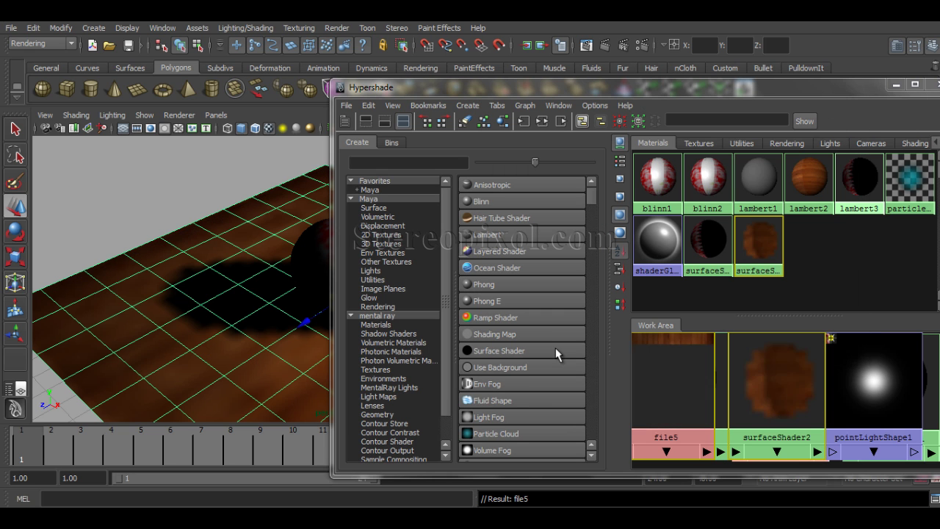
pyautogui.moveTo(852, 90); pyautogui.dragTo(803, 111)
pyautogui.click(803, 108)
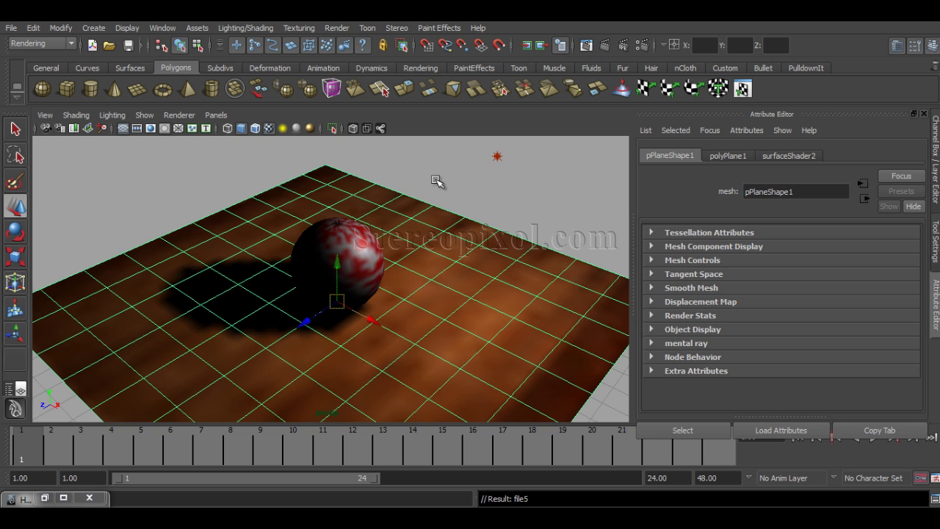
# - Select and delete the point light, leaving only the plane and sphere
pyautogui.click(439, 178)
pyautogui.click(444, 311)
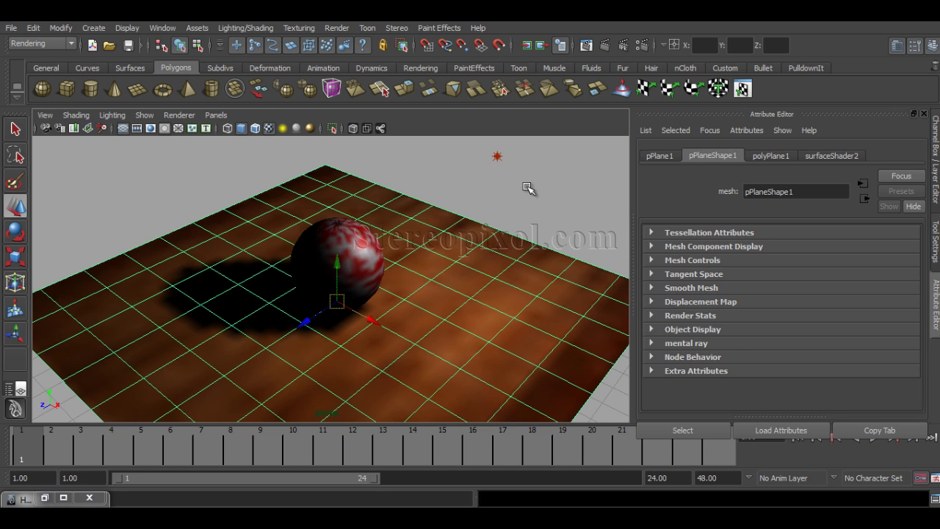
pyautogui.click(497, 156)
pyautogui.click(480, 133)
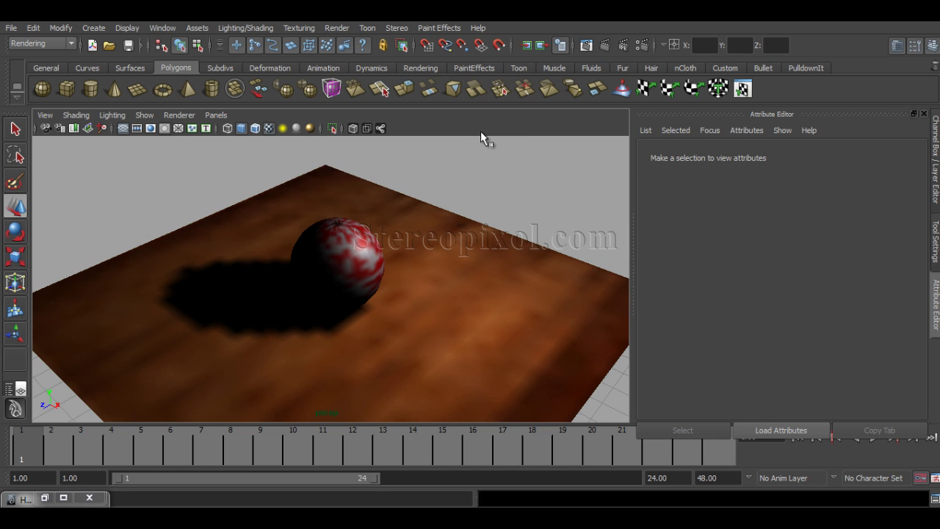
# - Confirm the scene contents in the Outliner, then render the frame without the light
pyautogui.click(162, 28)
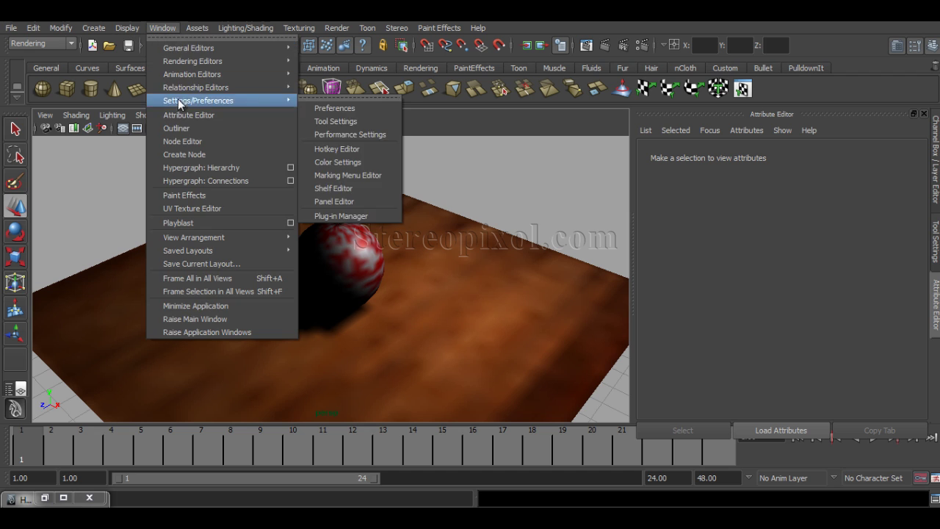
pyautogui.click(183, 127)
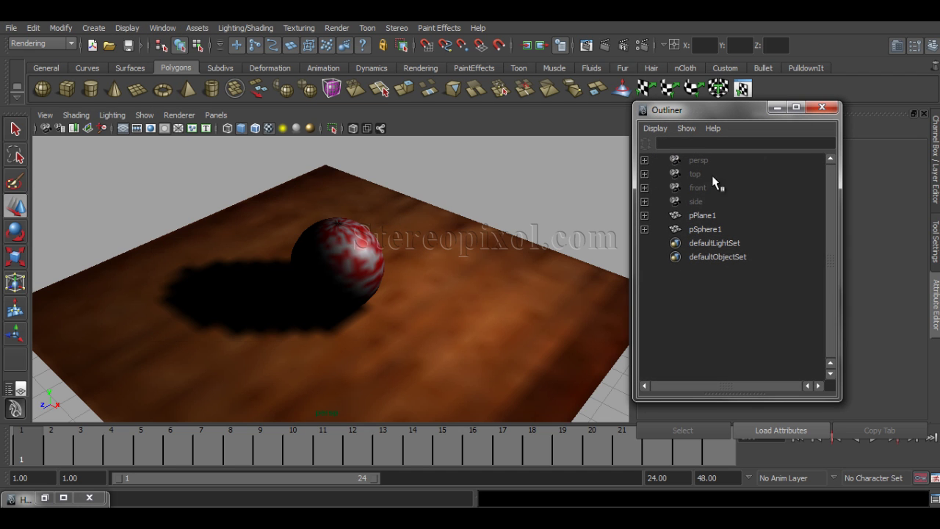
pyautogui.click(823, 108)
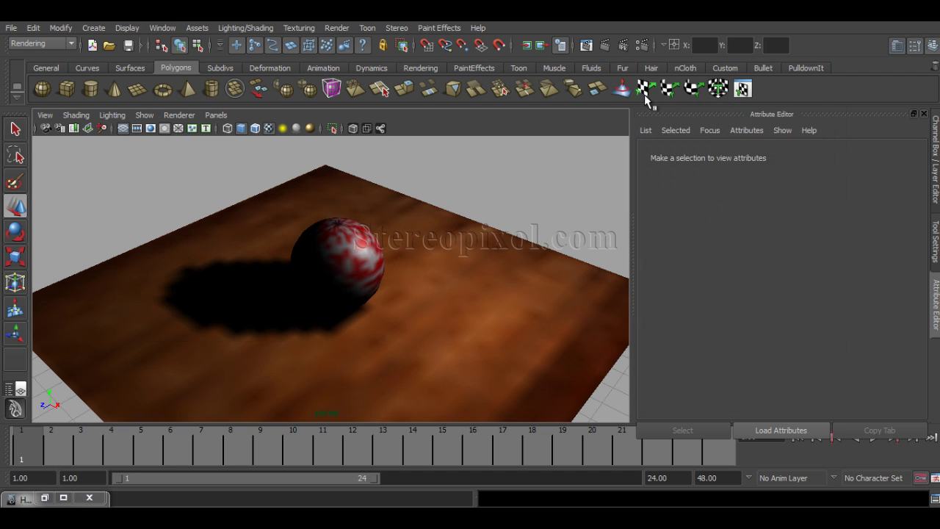
pyautogui.click(606, 45)
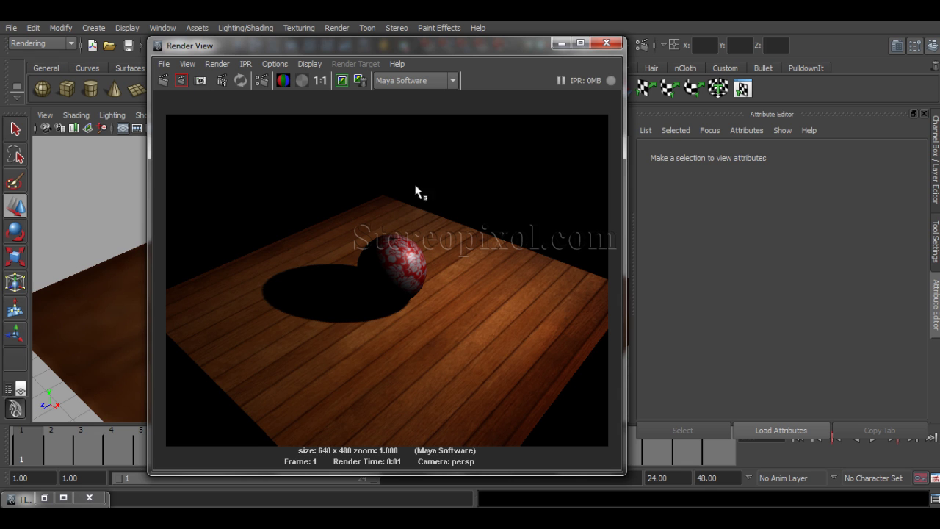
# - Test-move the sphere back across the plane, render it, then undo the move
pyautogui.moveTo(437, 47); pyautogui.dragTo(734, 31)
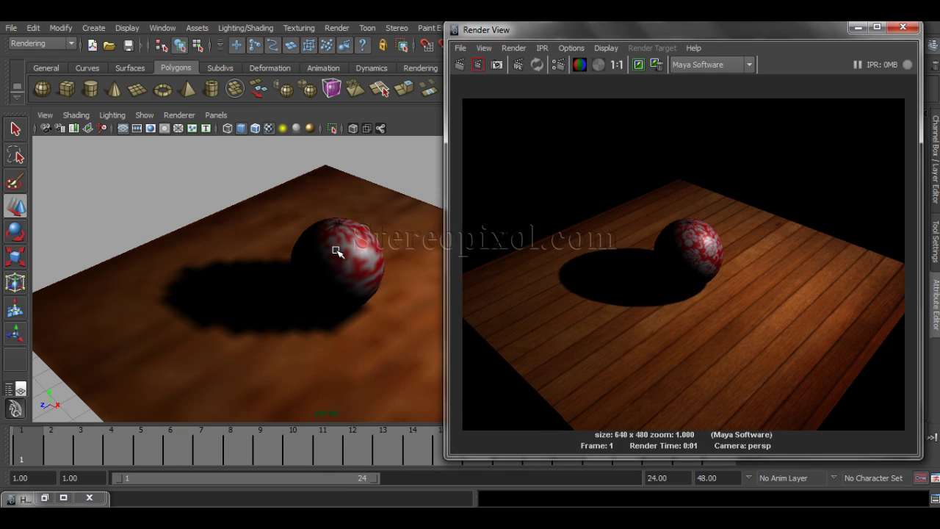
pyautogui.click(363, 284)
pyautogui.moveTo(307, 290); pyautogui.dragTo(397, 250)
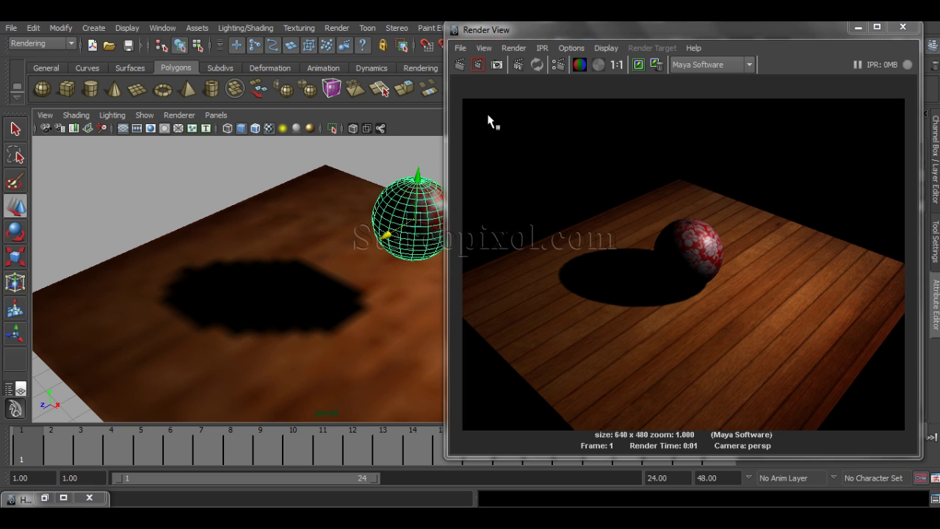
pyautogui.click(461, 65)
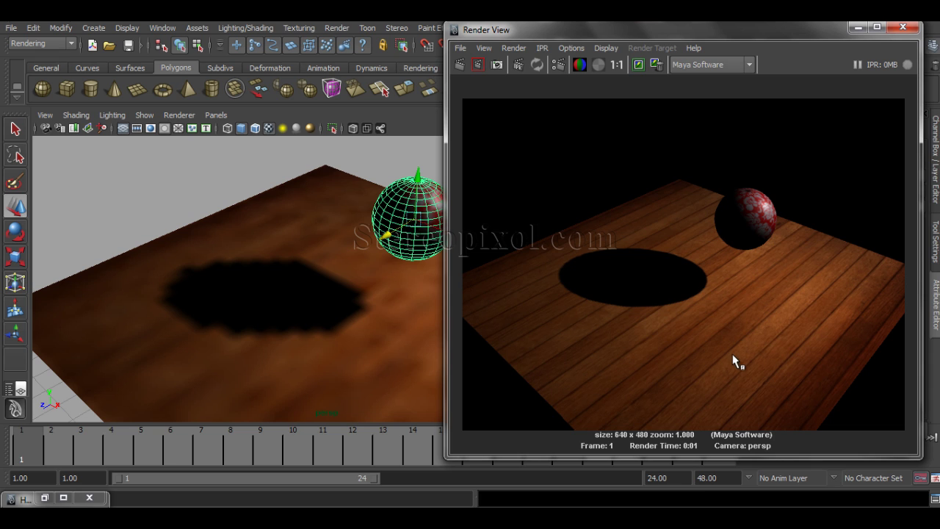
pyautogui.hotkey('ctrl', 'z')
# - Re-render the scene from two new perspective camera angles
pyautogui.keyDown('alt'); pyautogui.moveTo(273, 315); pyautogui.dragTo(188, 316); pyautogui.keyUp('alt')
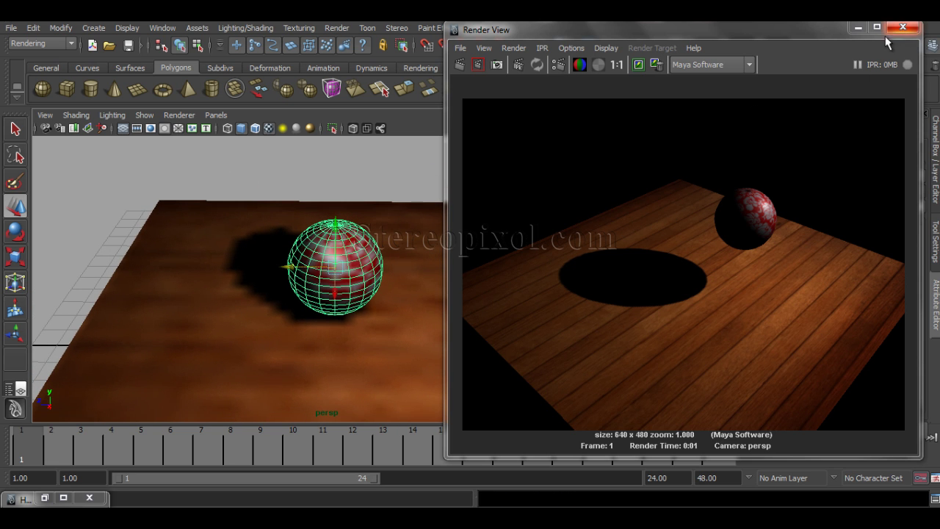
pyautogui.click(463, 66)
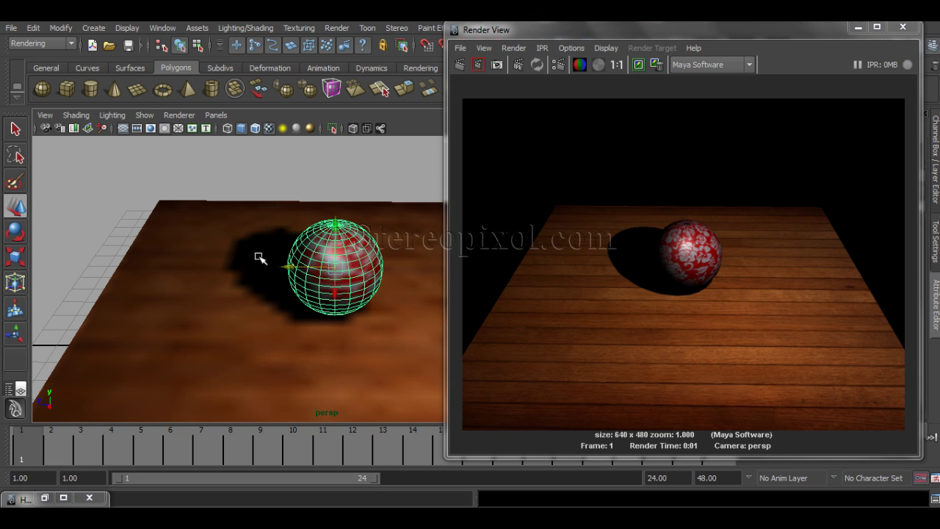
pyautogui.keyDown('alt'); pyautogui.moveTo(248, 264); pyautogui.dragTo(342, 302); pyautogui.keyUp('alt')
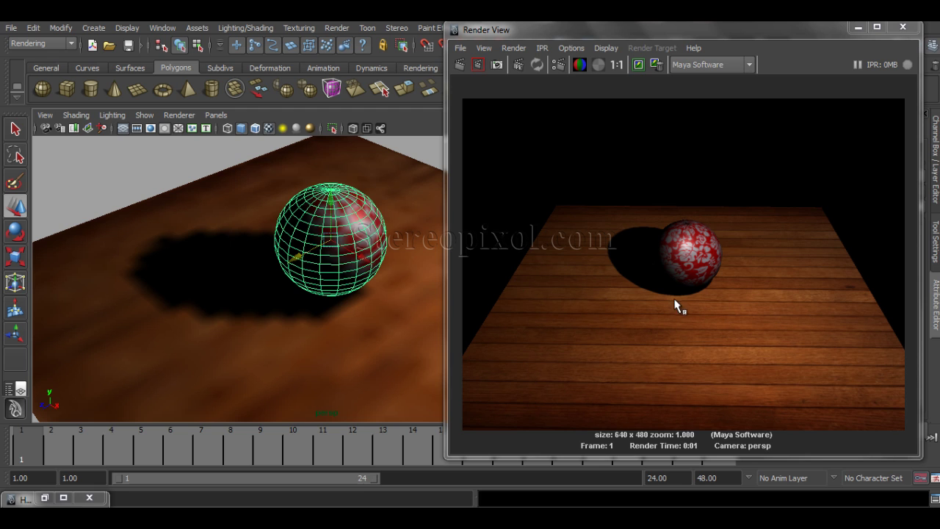
pyautogui.click(459, 64)
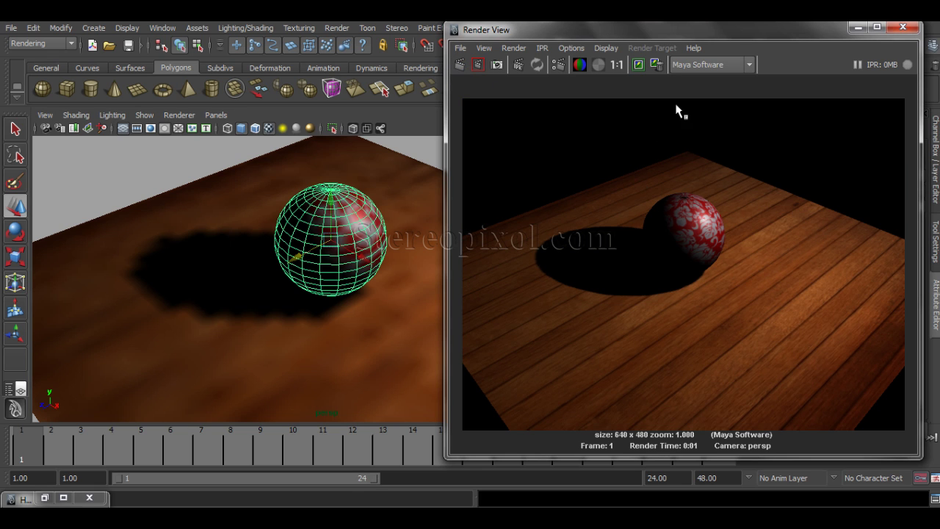
# - Close the Render View and undo five steps back to an earlier scene state
pyautogui.click(903, 27)
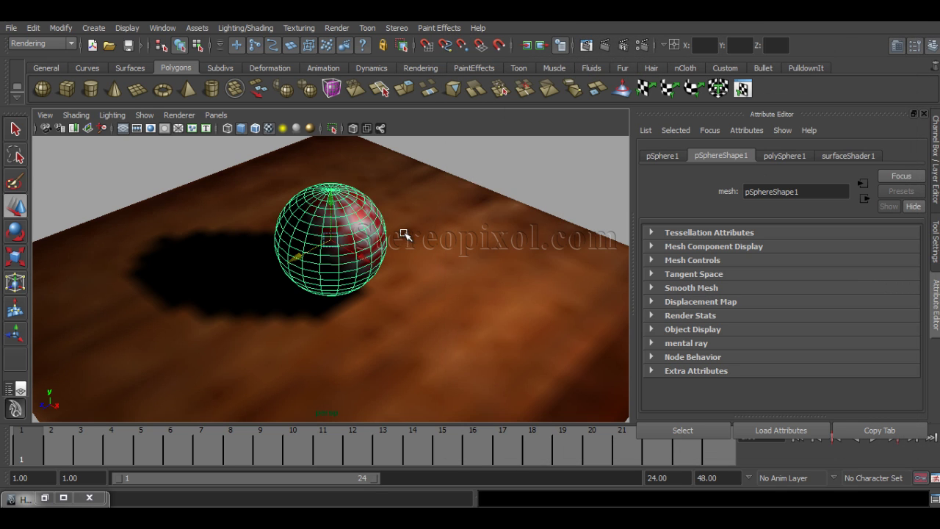
pyautogui.hotkey('ctrl', 'z')
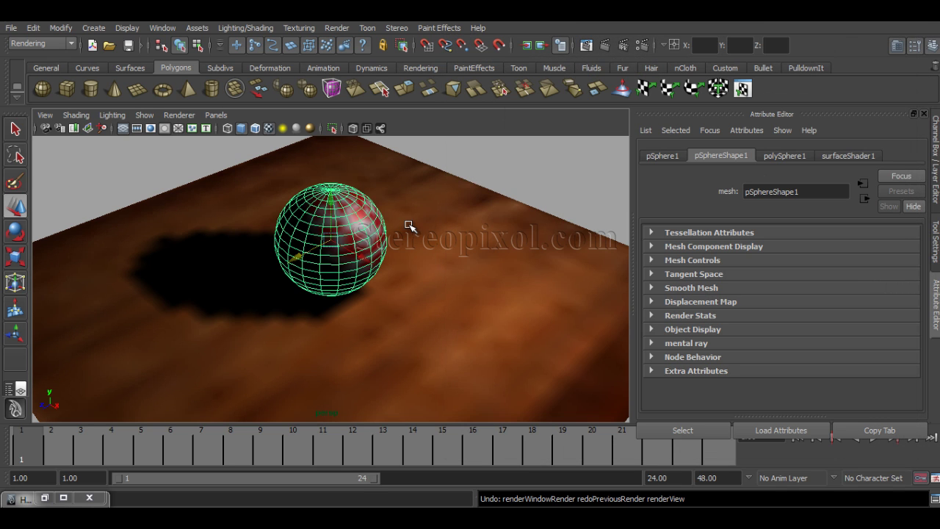
pyautogui.hotkey('ctrl', 'z')
pyautogui.hotkey('ctrl', 'z')
pyautogui.hotkey('ctrl', 'z')
pyautogui.hotkey('ctrl', 'z')
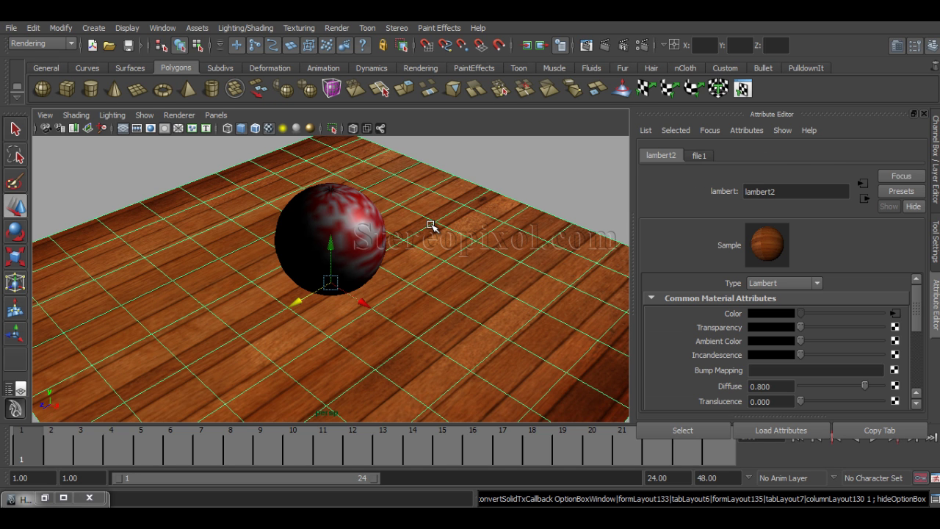
pyautogui.hotkey('ctrl', 'z')
pyautogui.hotkey('ctrl', 'z')
pyautogui.hotkey('ctrl', 'z')
pyautogui.hotkey('ctrl', 'z')
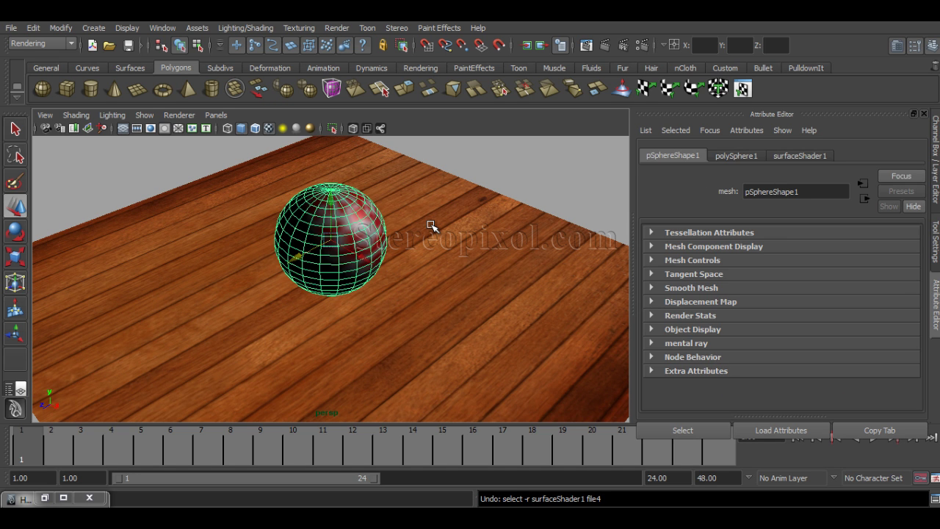
pyautogui.hotkey('ctrl', 'z')
pyautogui.hotkey('ctrl', 'z')
pyautogui.hotkey('ctrl', 'z')
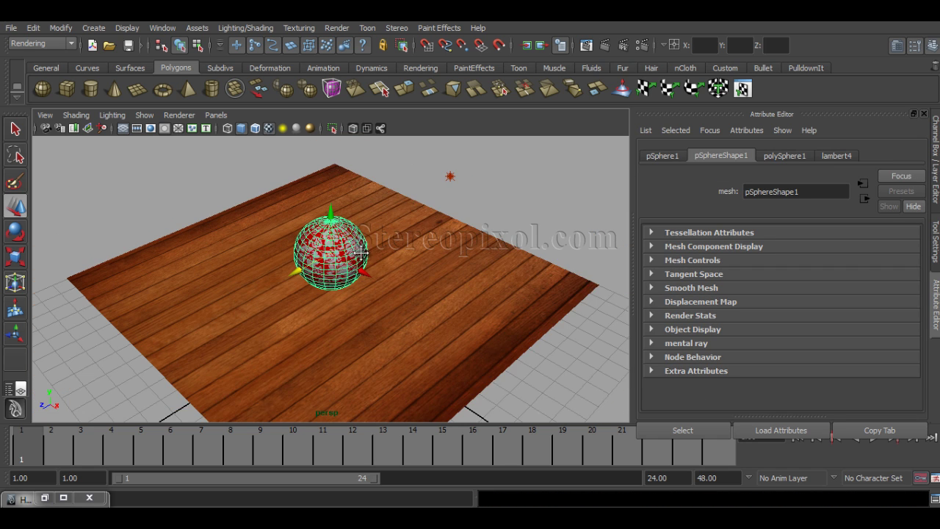
pyautogui.hotkey('ctrl', 'z')
# - Reassign the sphere's existing material and change its type from Lambert to Blinn
pyautogui.moveTo(343, 263)
pyautogui.mouseDown(button='right')
pyautogui.moveTo(380, 482)
pyautogui.moveTo(340, 232)
pyautogui.moveTo(342, 266)
pyautogui.mouseUp(button='right')
pyautogui.click(841, 156)
pyautogui.click(798, 287)
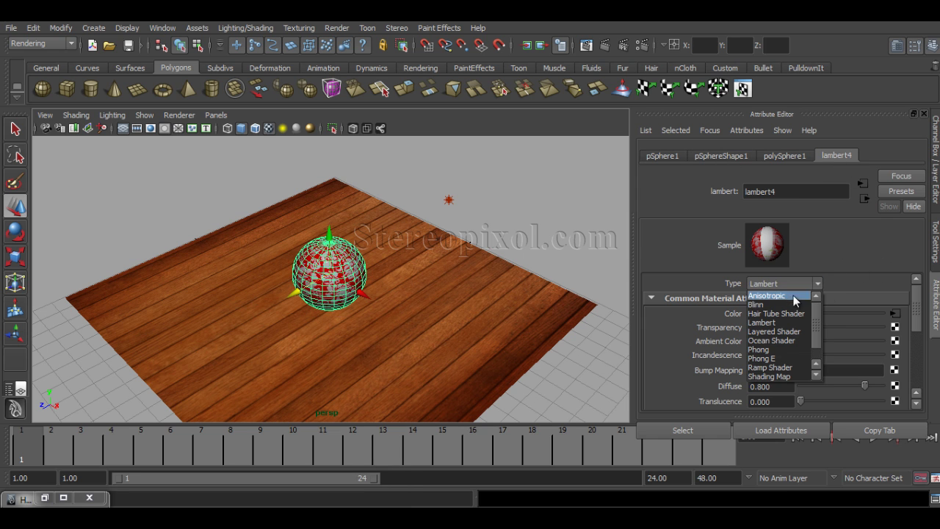
pyautogui.click(790, 303)
pyautogui.keyDown('alt'); pyautogui.moveTo(337, 344); pyautogui.dragTo(399, 359); pyautogui.keyUp('alt')
pyautogui.keyDown('alt'); pyautogui.moveTo(426, 316); pyautogui.dragTo(445, 315); pyautogui.keyUp('alt')
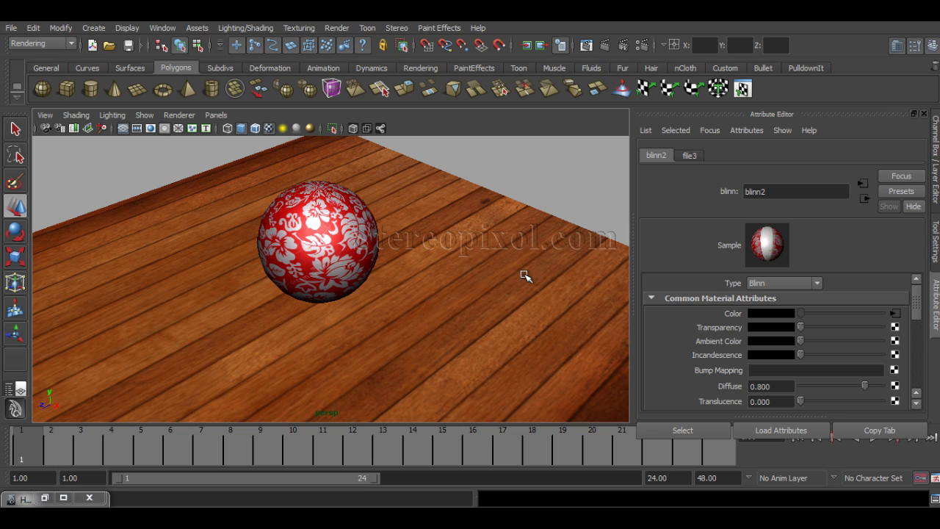
# - Set Render Using to mental ray, then make and close a test render
pyautogui.click(640, 46)
pyautogui.click(151, 92)
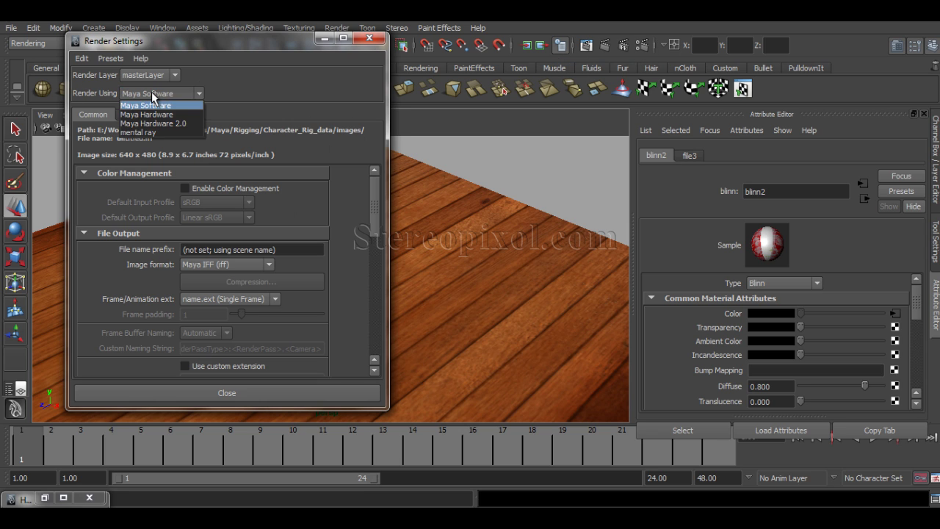
pyautogui.click(166, 132)
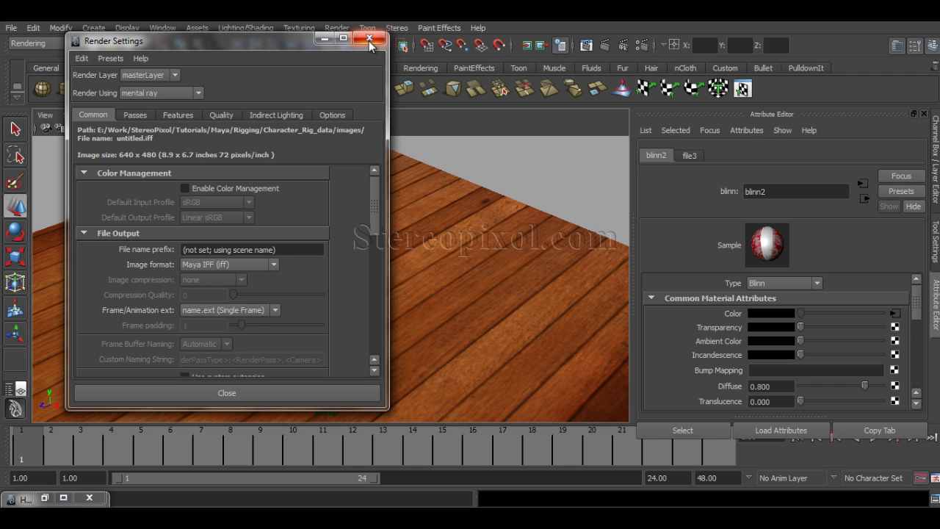
pyautogui.click(369, 38)
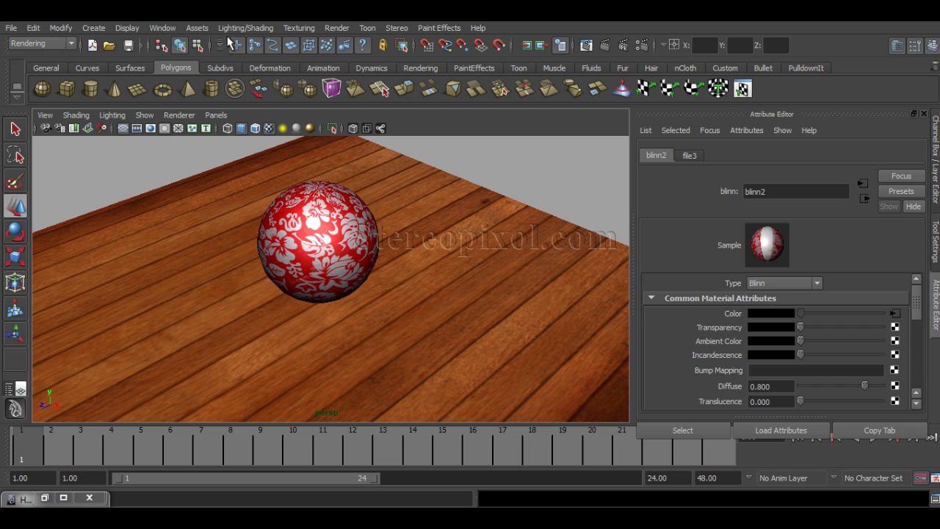
pyautogui.click(605, 46)
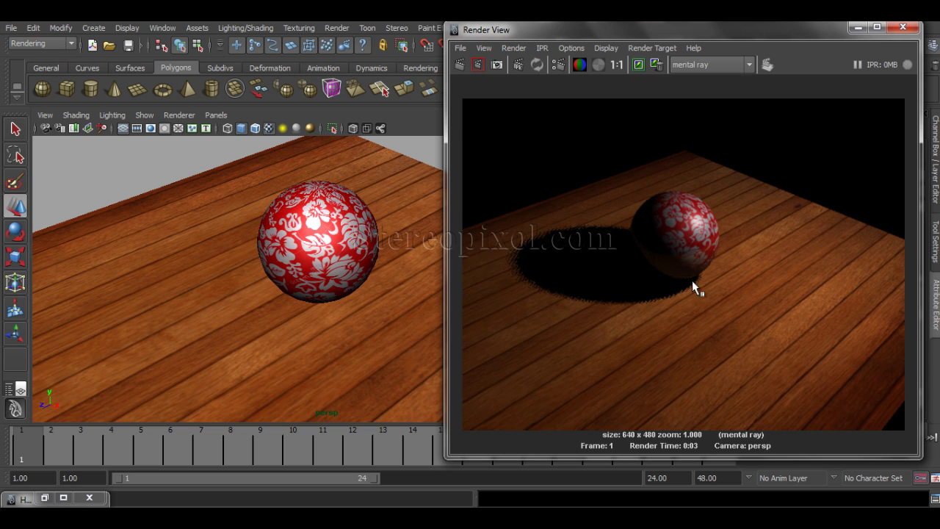
pyautogui.click(899, 29)
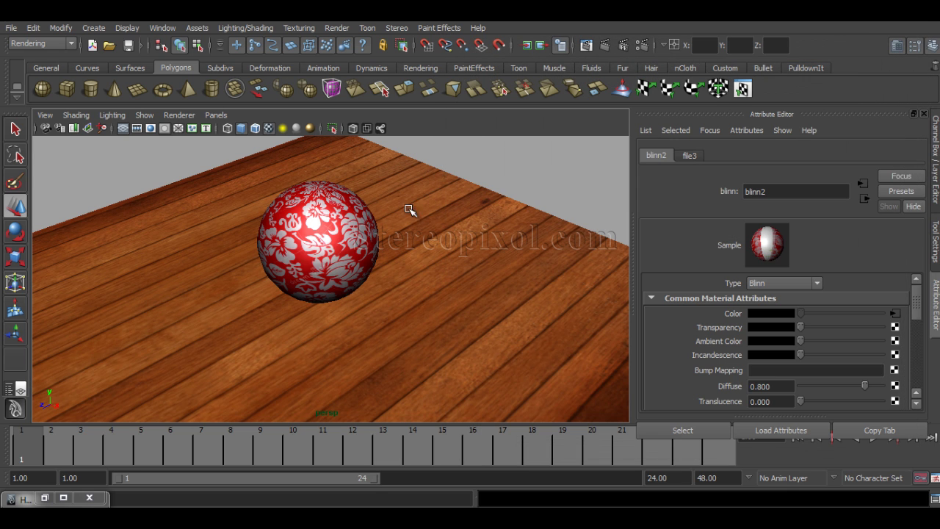
# - Set the sphere's blinn2 Reflectivity to 0
pyautogui.click(353, 218)
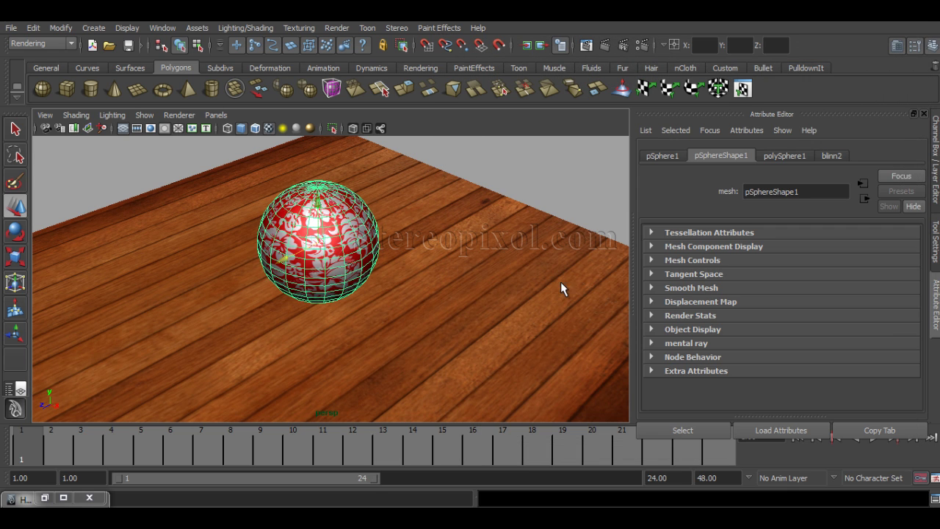
pyautogui.click(822, 156)
pyautogui.moveTo(918, 321); pyautogui.dragTo(923, 357)
pyautogui.moveTo(842, 358); pyautogui.dragTo(764, 378)
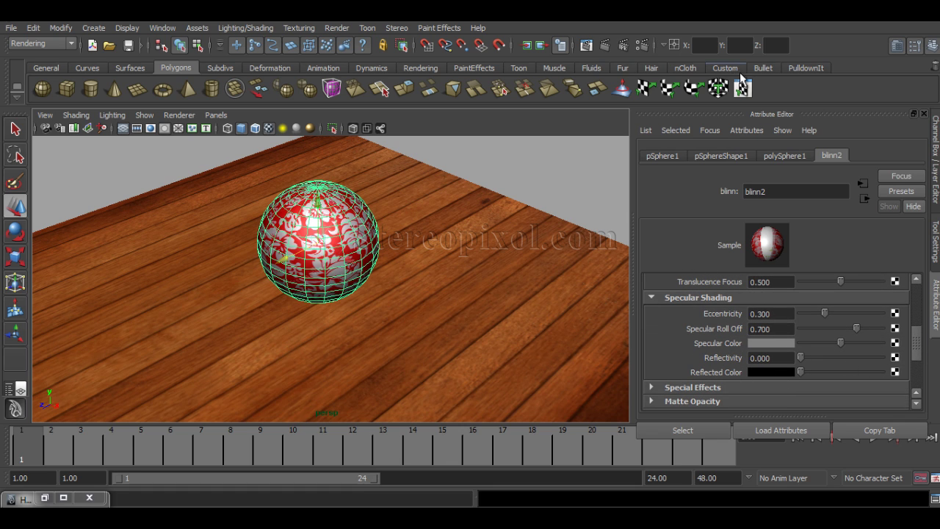
# - Turn off mental ray Raytracing, make a test render, and keep the Rendering menu set
pyautogui.click(642, 44)
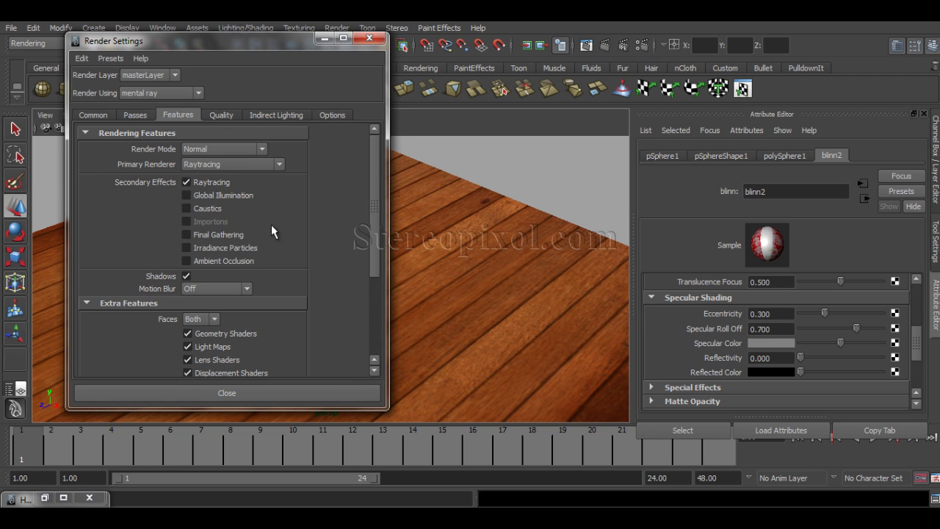
pyautogui.click(187, 181)
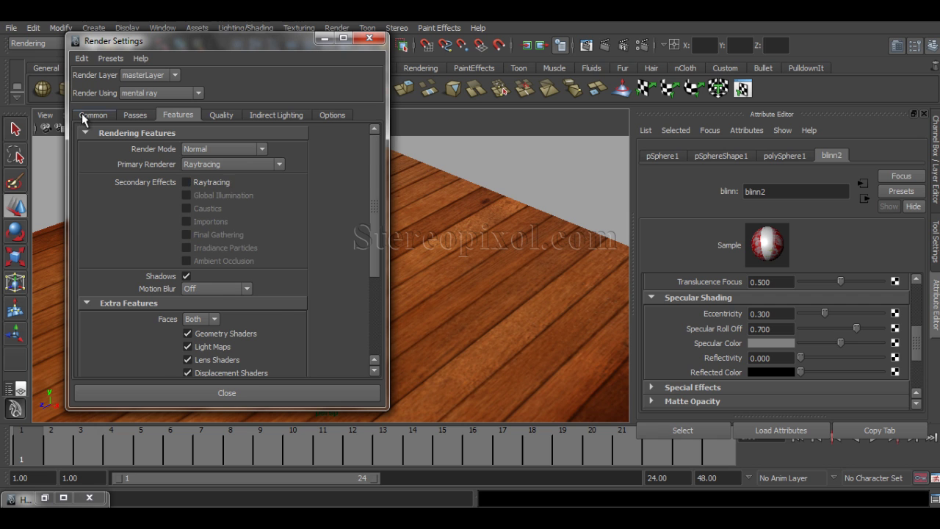
pyautogui.click(84, 115)
pyautogui.click(370, 38)
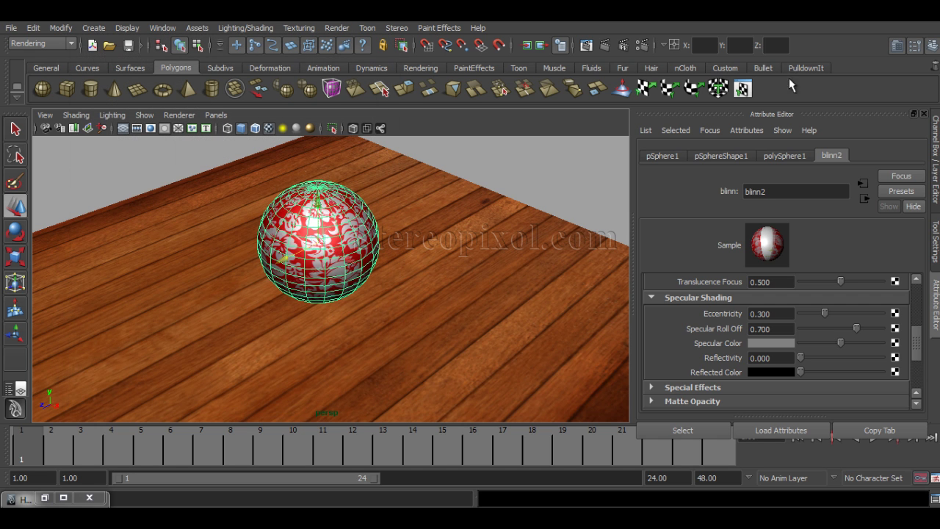
pyautogui.click(604, 44)
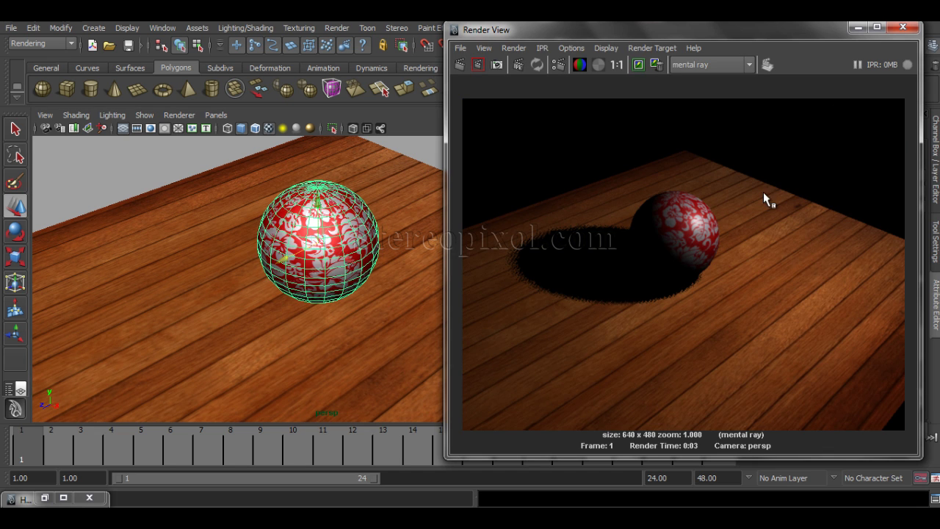
pyautogui.click(904, 27)
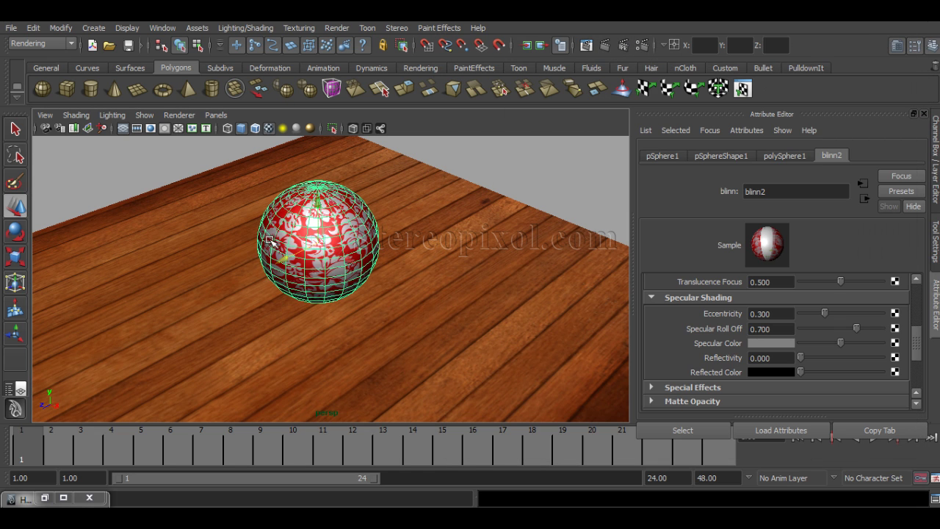
pyautogui.click(39, 44)
pyautogui.click(35, 92)
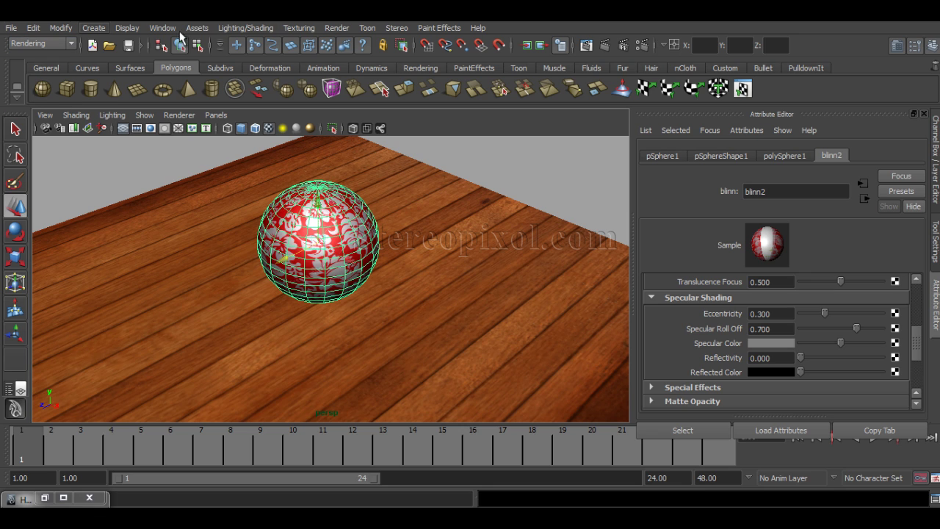
# - In mental ray Batch Bake options, bake All objects to texture with Multiple objects optimization
pyautogui.click(237, 29)
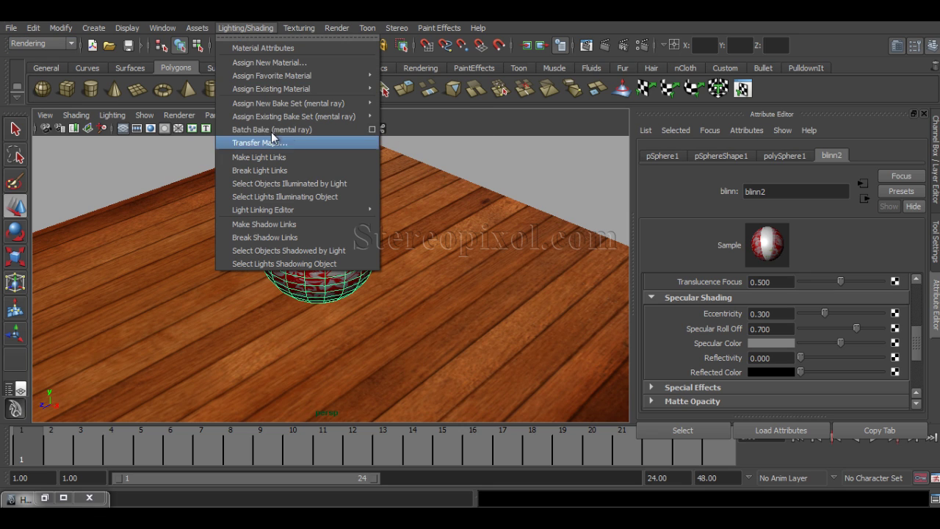
pyautogui.click(374, 130)
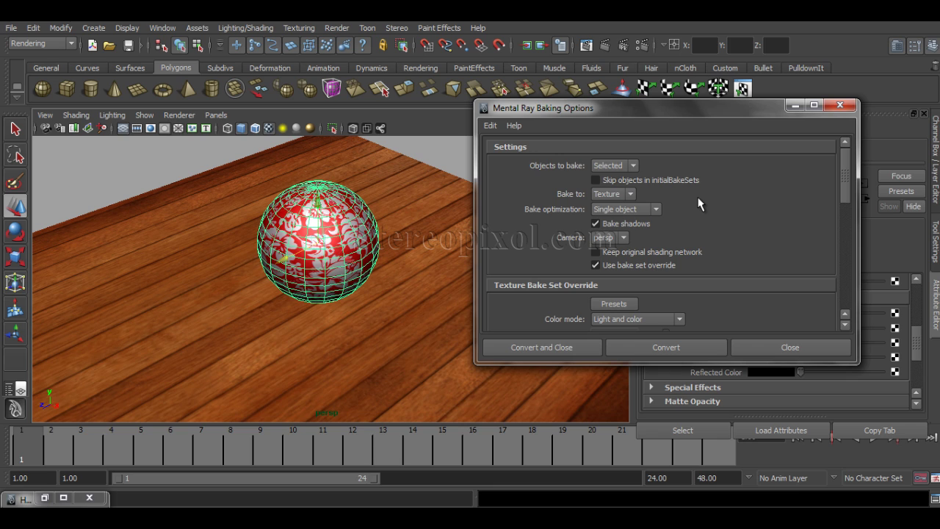
pyautogui.click(633, 168)
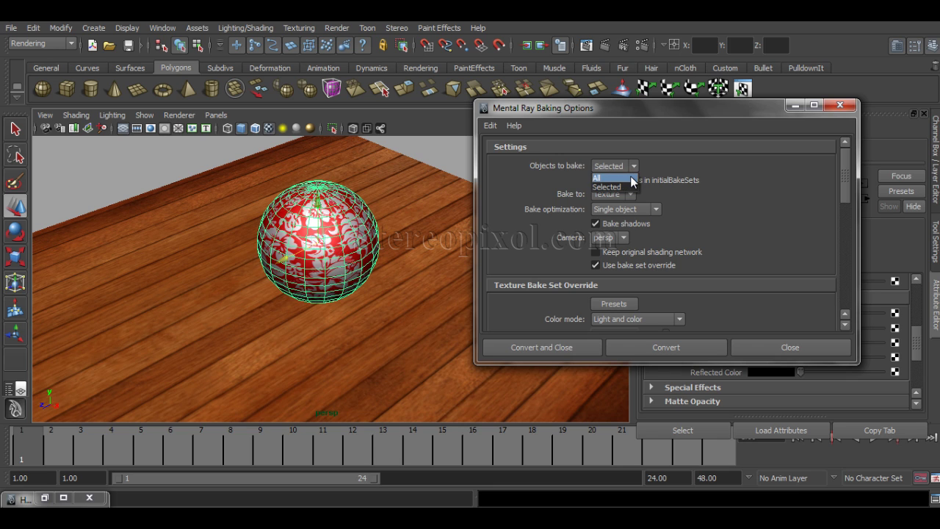
pyautogui.click(630, 177)
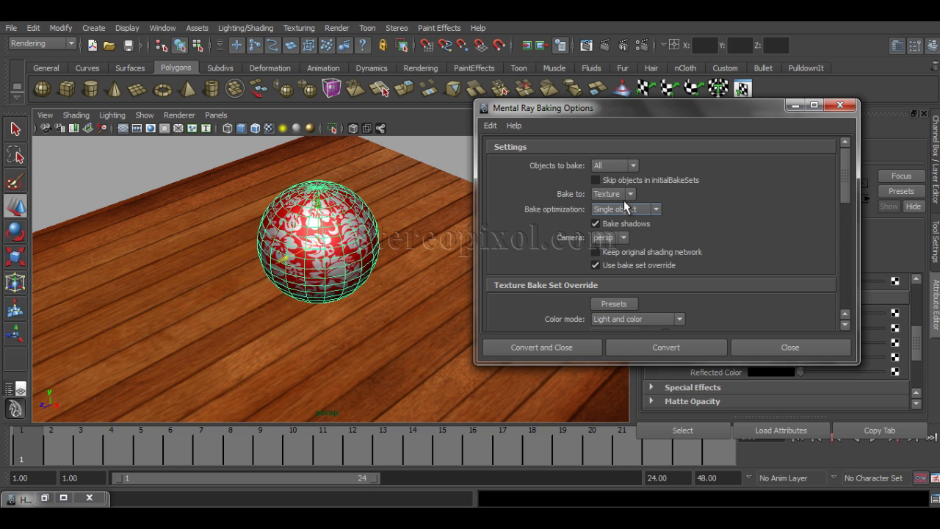
pyautogui.click(629, 195)
pyautogui.click(627, 206)
pyautogui.click(655, 210)
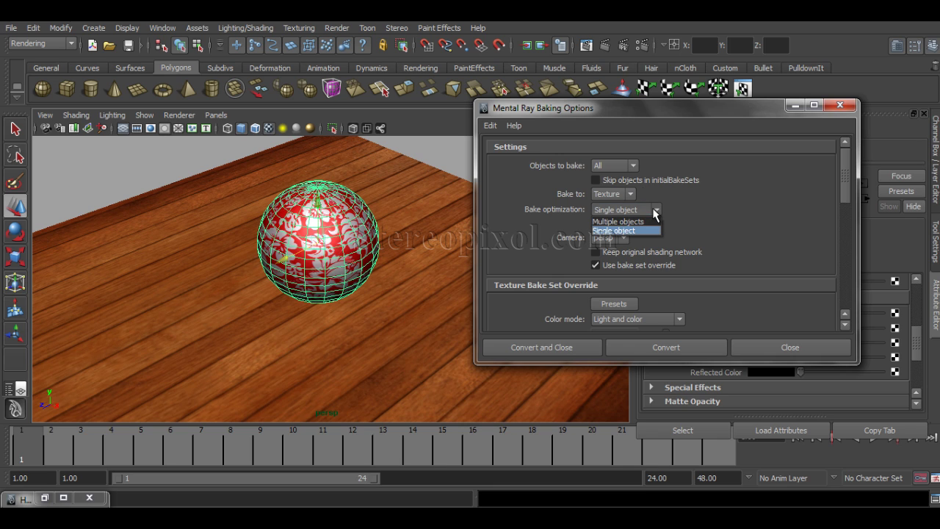
pyautogui.click(653, 221)
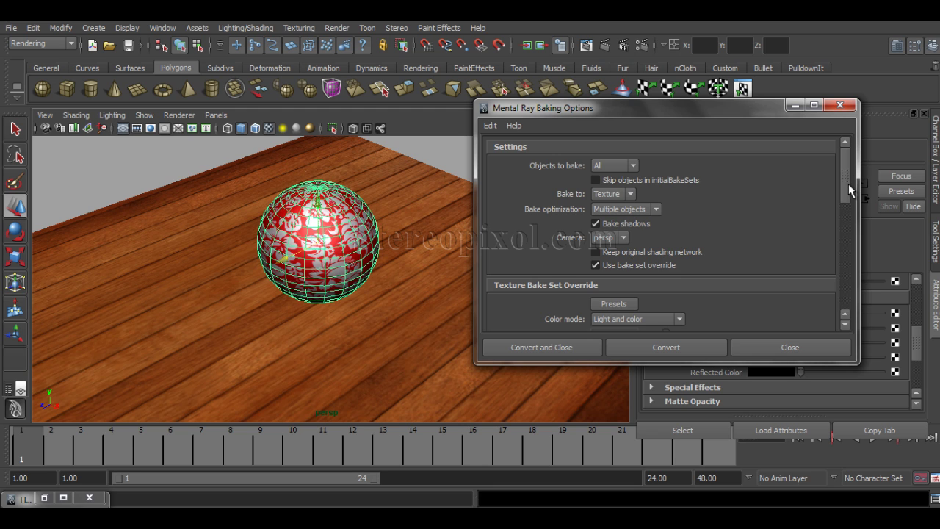
pyautogui.moveTo(848, 184); pyautogui.dragTo(847, 209)
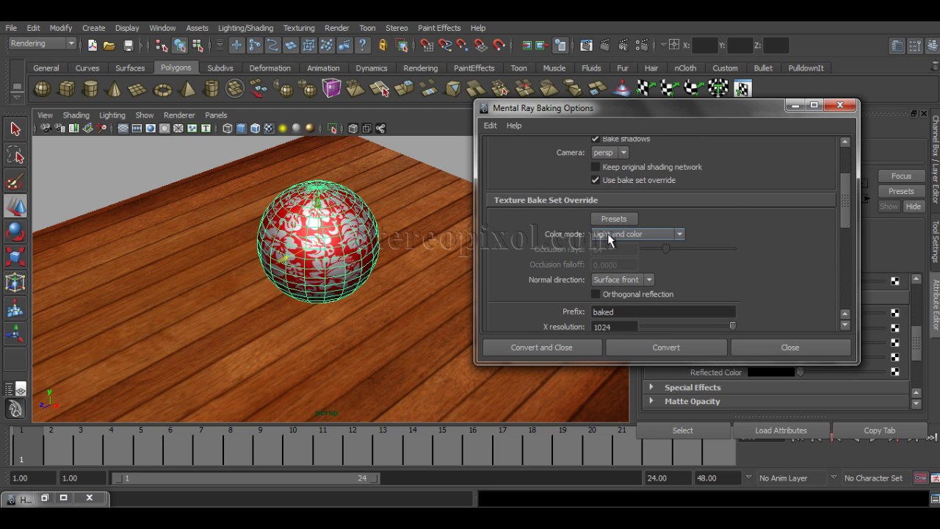
# - Keep Color mode at Light and color, resolution 1024, and set File format to JPG
pyautogui.click(662, 234)
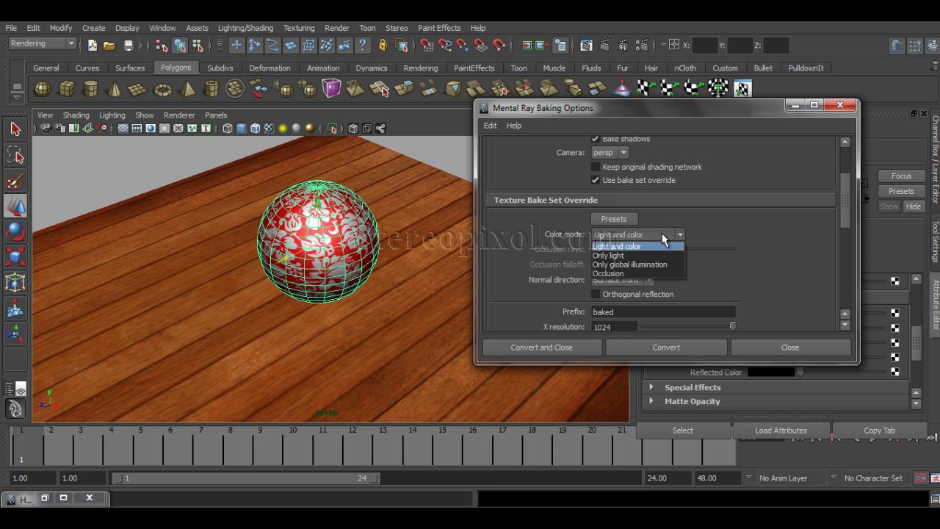
pyautogui.click(653, 255)
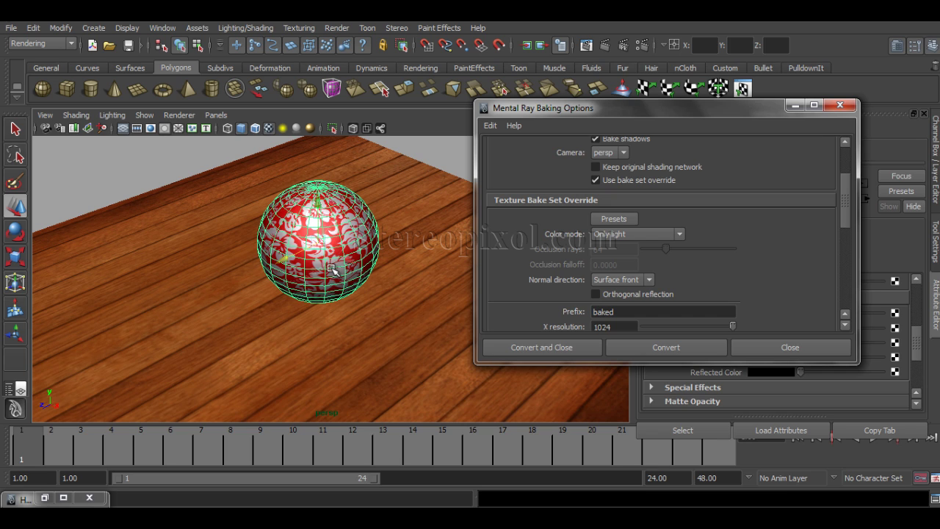
pyautogui.click(626, 234)
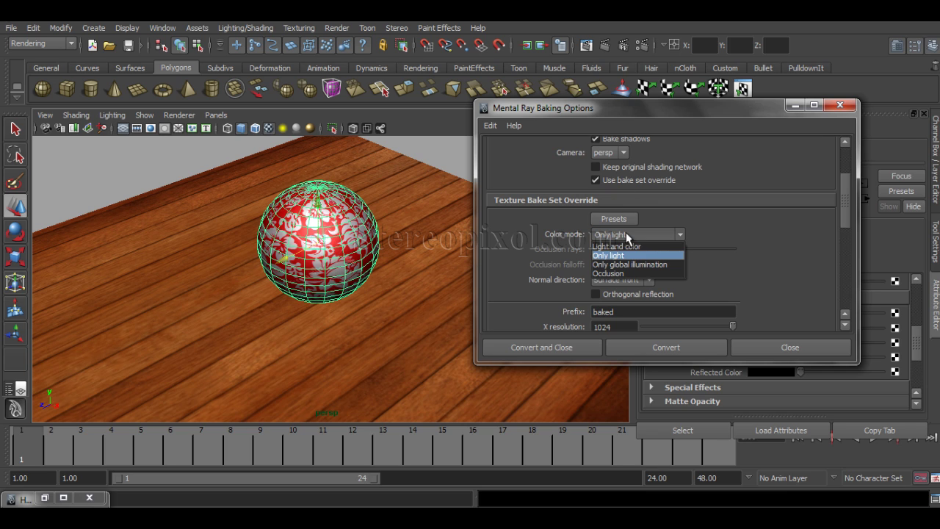
pyautogui.click(635, 248)
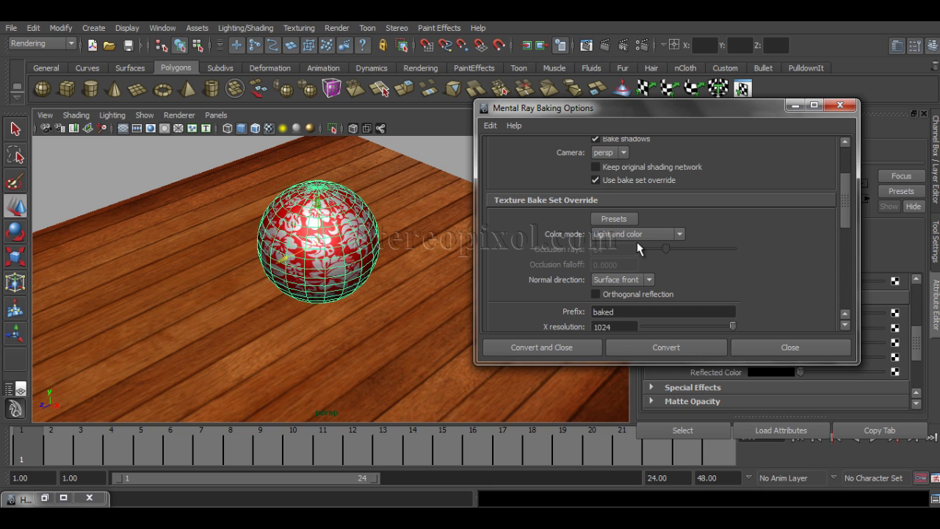
pyautogui.moveTo(852, 205); pyautogui.dragTo(850, 230)
pyautogui.doubleClick(622, 238)
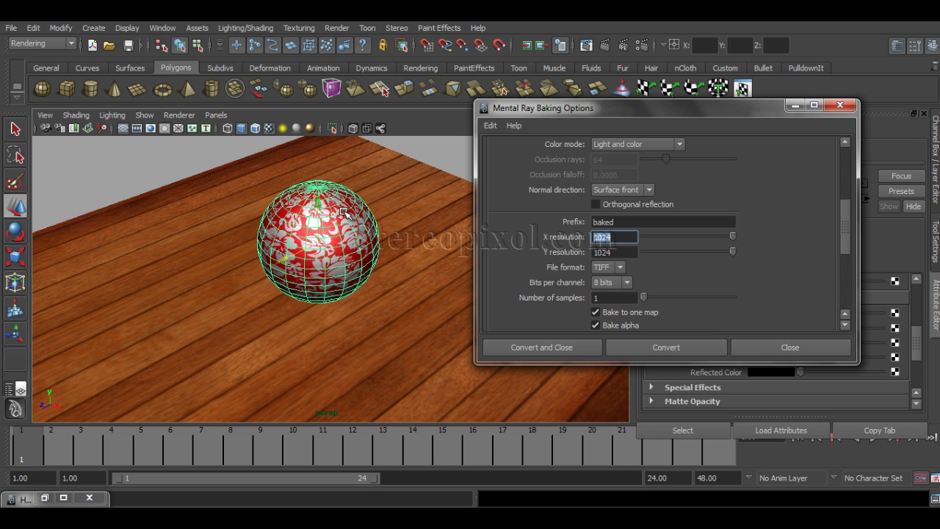
pyautogui.click(611, 266)
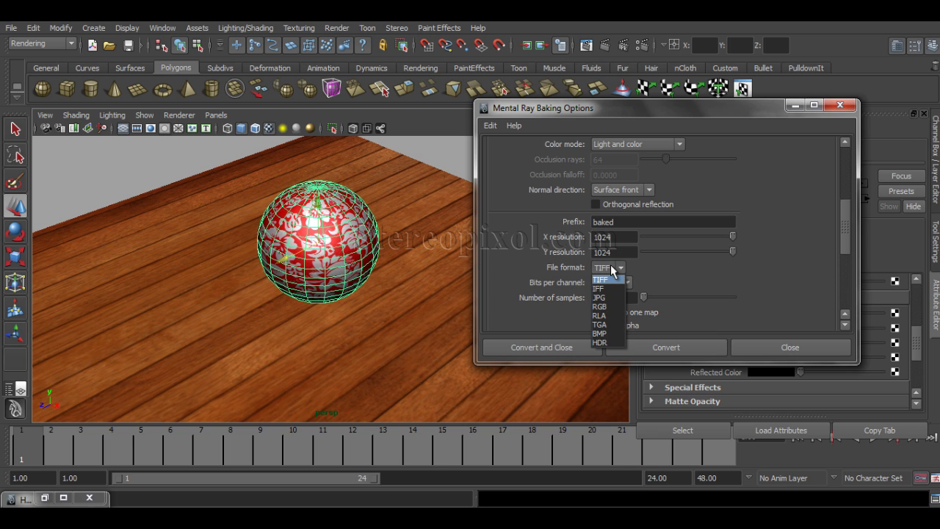
pyautogui.click(606, 298)
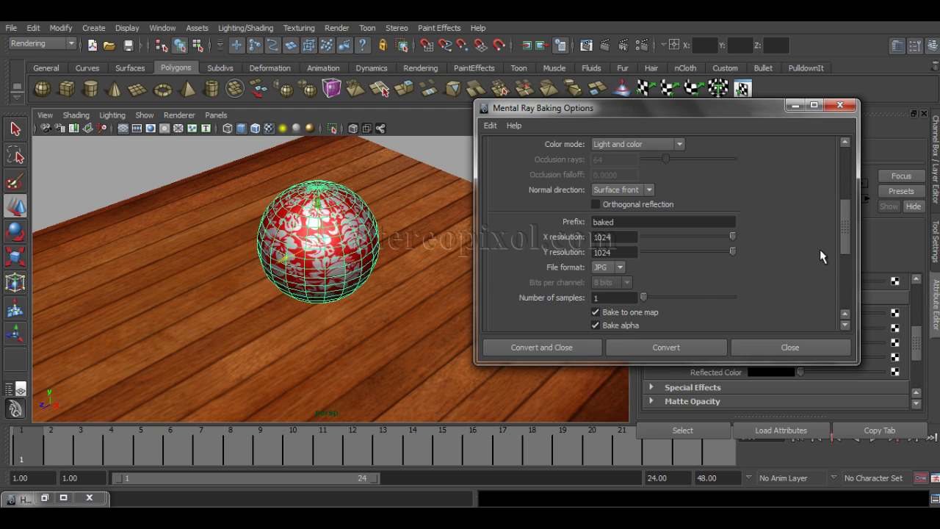
# - Uncheck Bake to one map and Bake alpha, keeping Objects to bake at All
pyautogui.moveTo(844, 231); pyautogui.dragTo(844, 255)
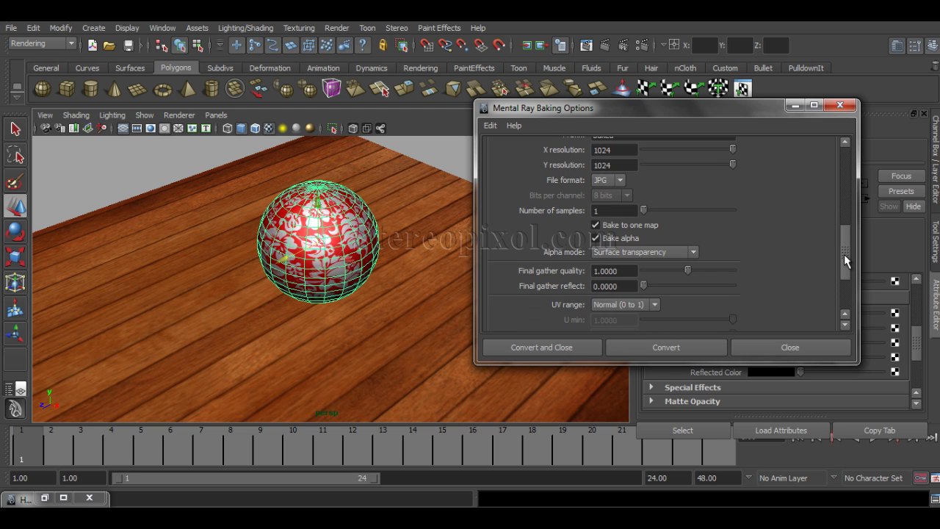
pyautogui.click(608, 225)
pyautogui.scroll(5, 852, 234)
pyautogui.click(604, 165)
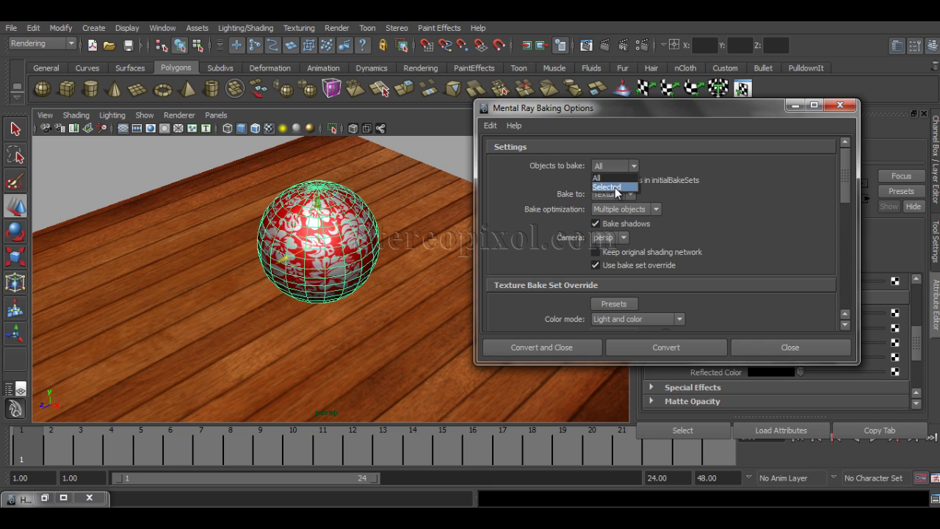
pyautogui.click(619, 166)
pyautogui.moveTo(845, 180); pyautogui.dragTo(833, 246)
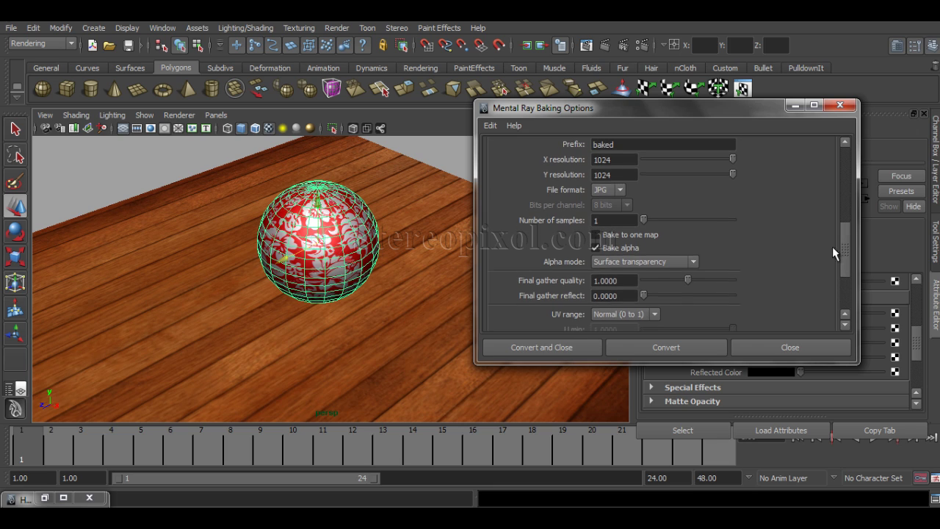
pyautogui.click(621, 247)
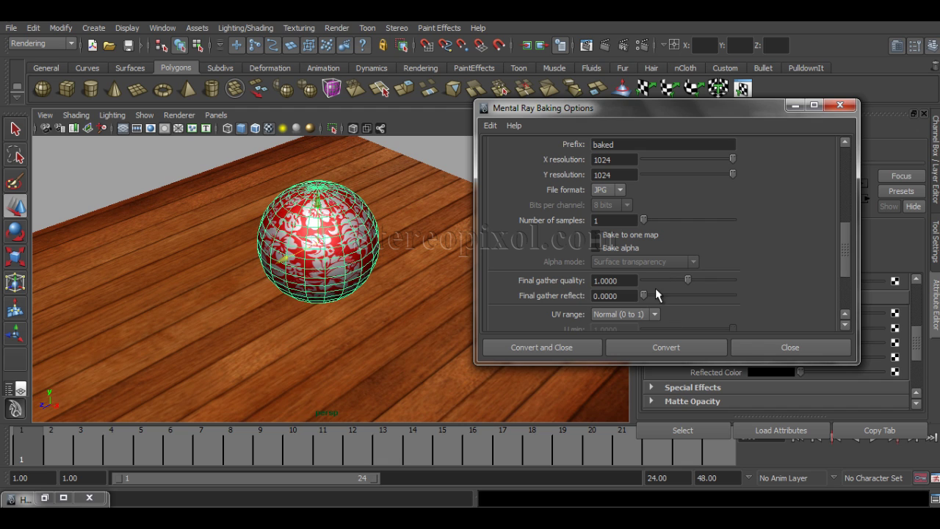
pyautogui.moveTo(846, 260); pyautogui.dragTo(849, 299)
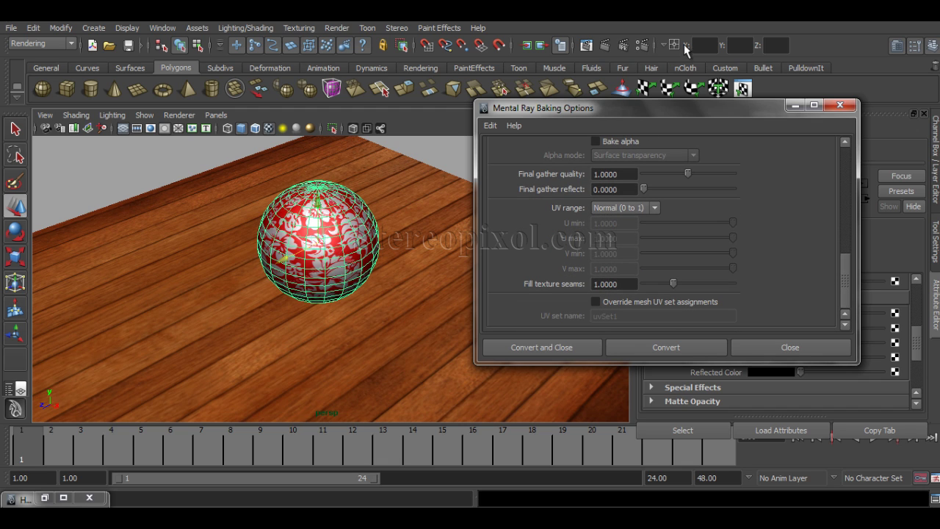
pyautogui.click(628, 47)
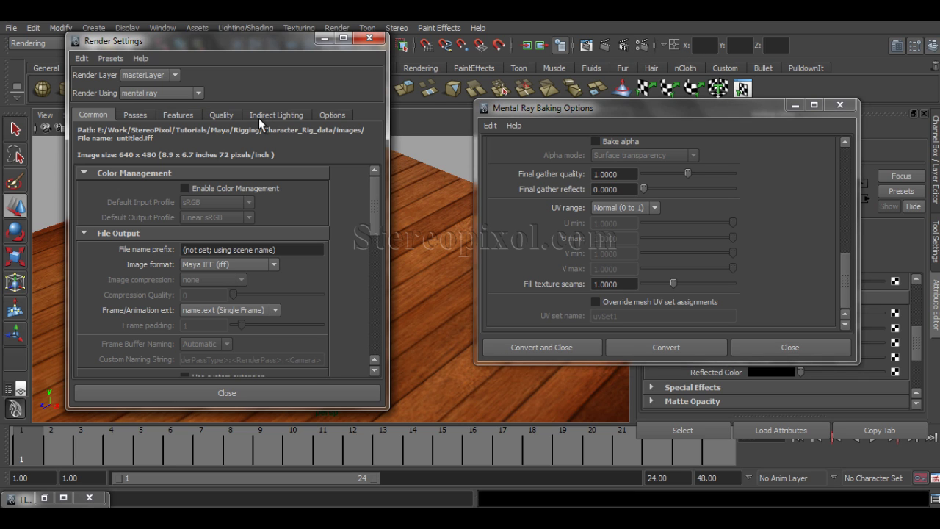
pyautogui.click(266, 116)
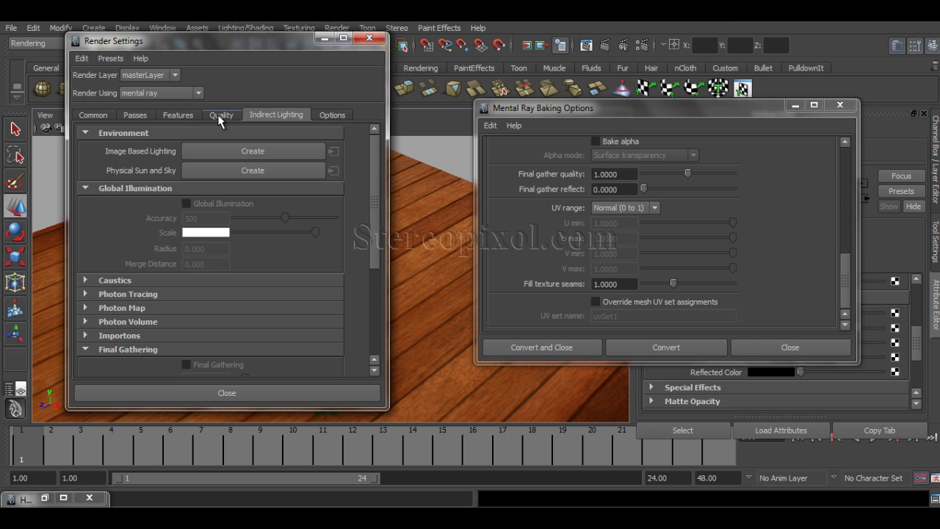
pyautogui.scroll(-3, 116, 308)
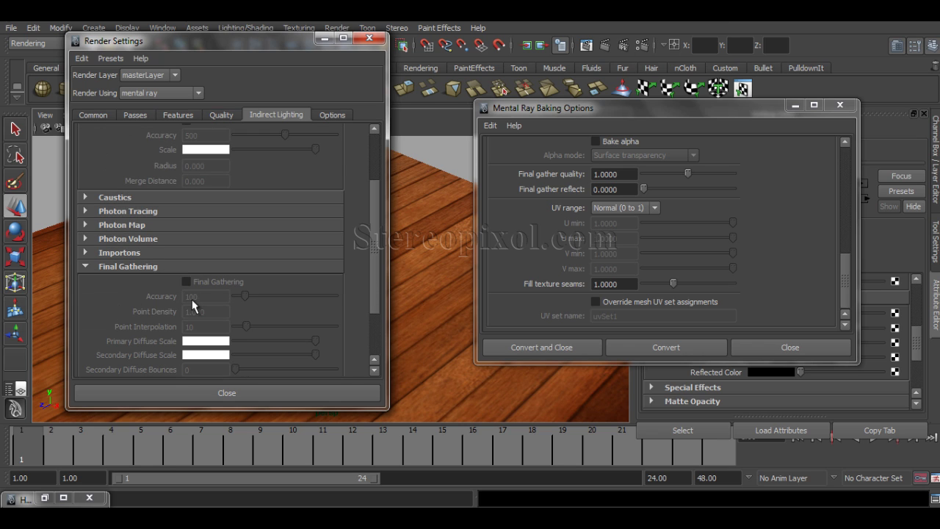
pyautogui.scroll(3, 197, 296)
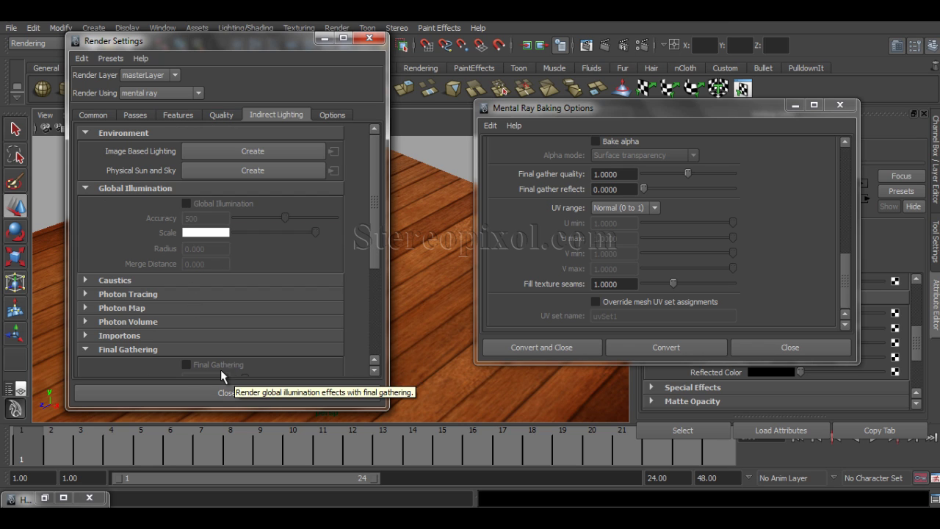
pyautogui.click(369, 37)
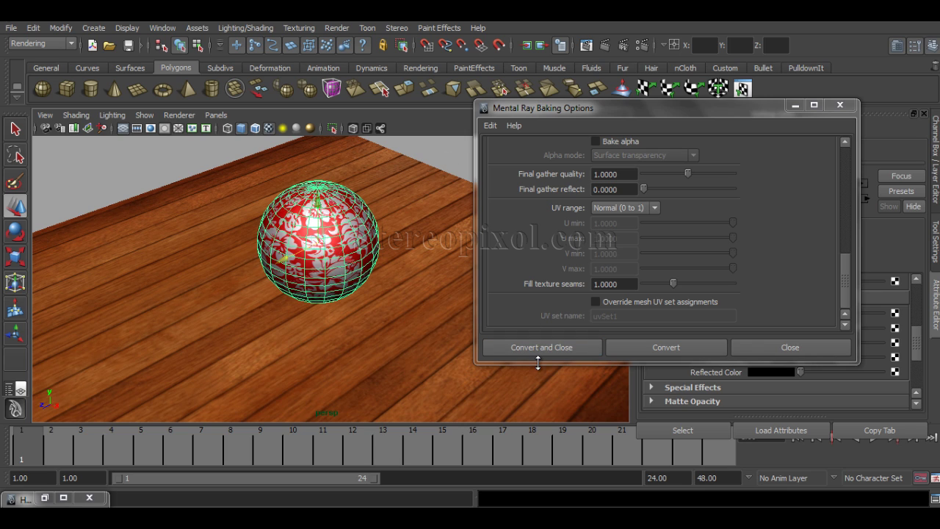
# - Run Convert and Close to bake the shadow, then reframe the view and select the point light
pyautogui.click(554, 346)
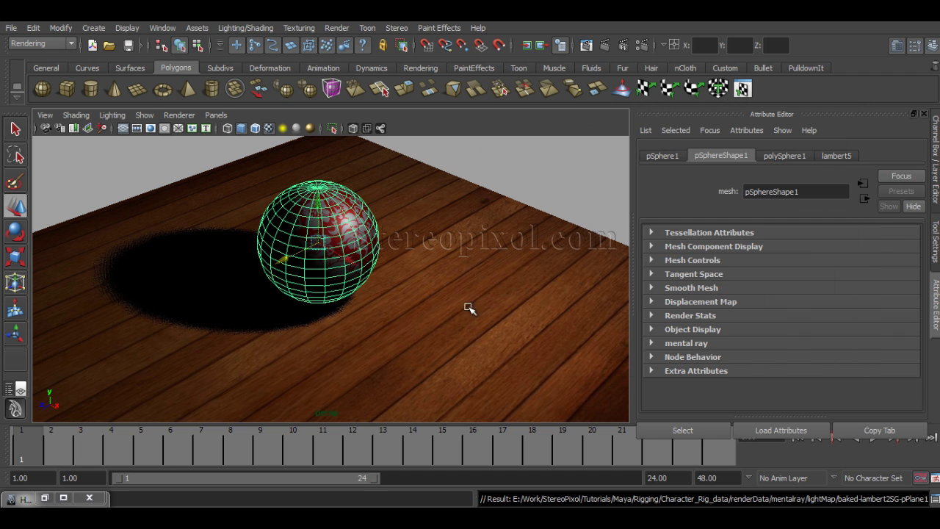
pyautogui.moveTo(487, 291); pyautogui.dragTo(433, 309)
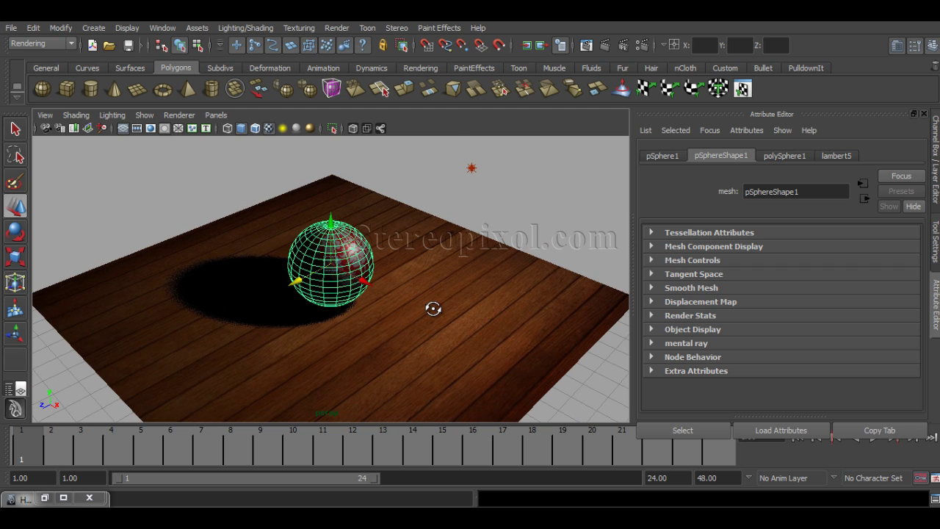
pyautogui.moveTo(434, 310)
pyautogui.keyDown('alt'); pyautogui.mouseDown(button='middle')
pyautogui.moveTo(443, 299)
pyautogui.moveTo(431, 304)
pyautogui.moveTo(444, 309)
pyautogui.mouseUp(button='middle'); pyautogui.keyUp('alt')
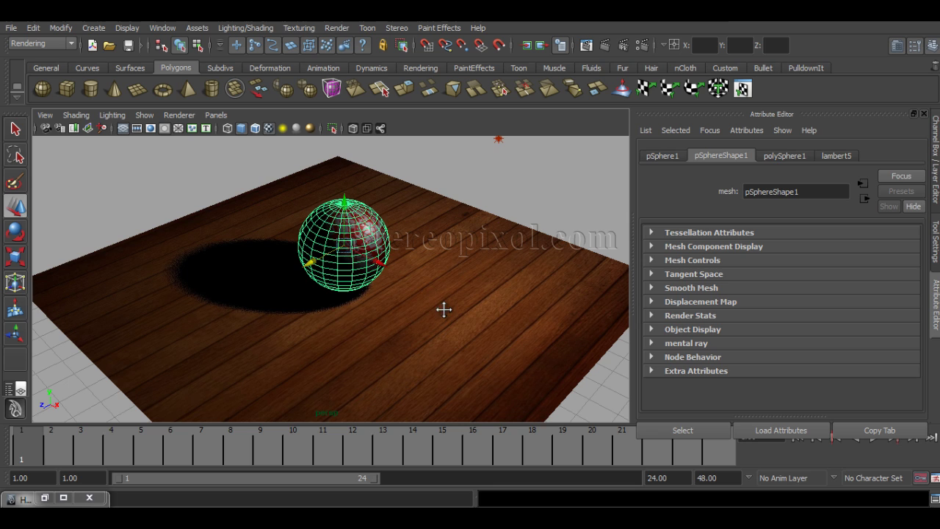
pyautogui.click(516, 165)
pyautogui.click(500, 141)
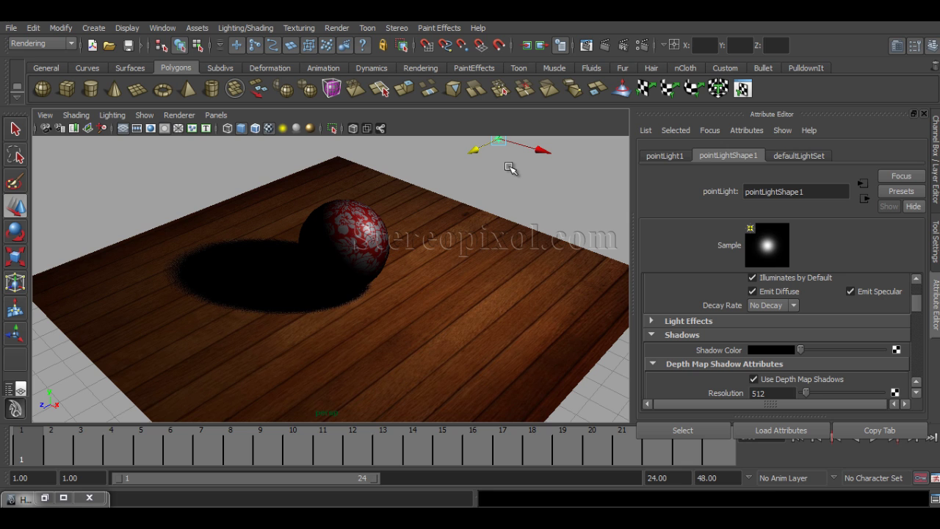
# - Render the baked scene with mental ray and close the result
pyautogui.click(607, 46)
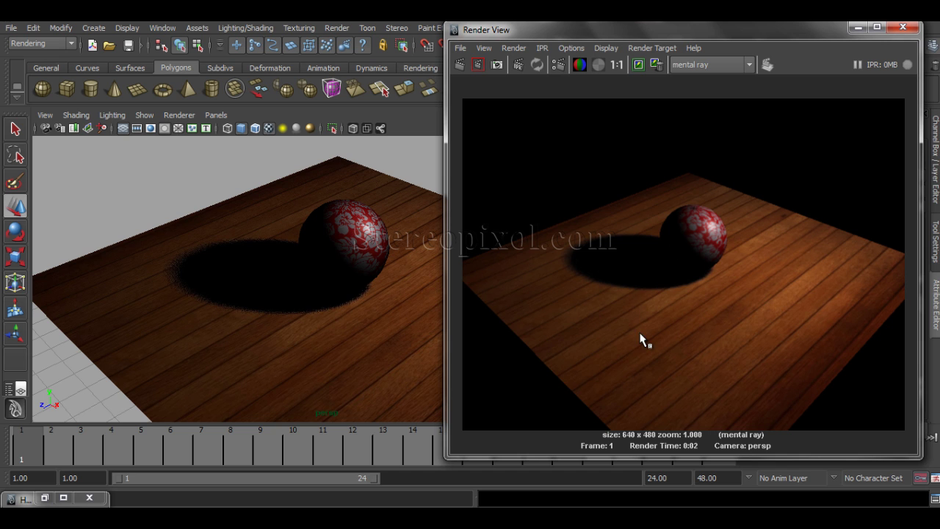
pyautogui.click(906, 31)
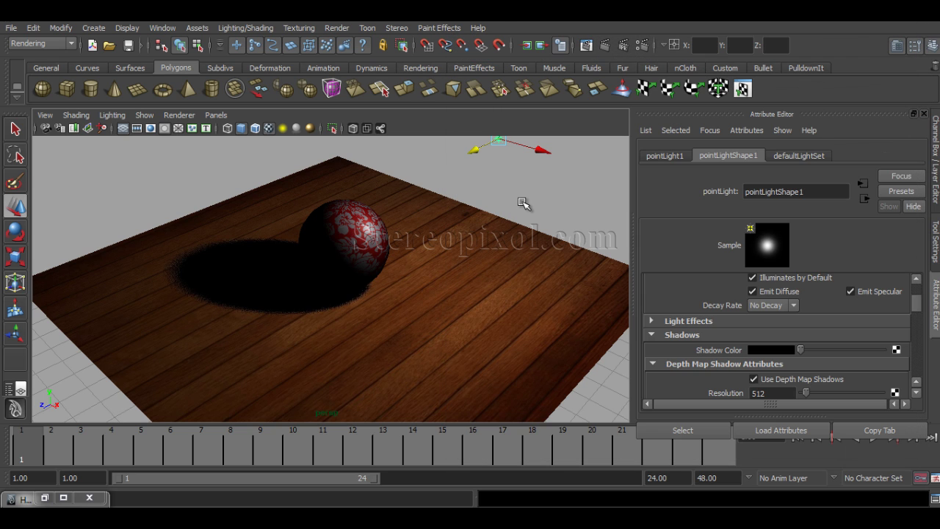
pyautogui.click(523, 203)
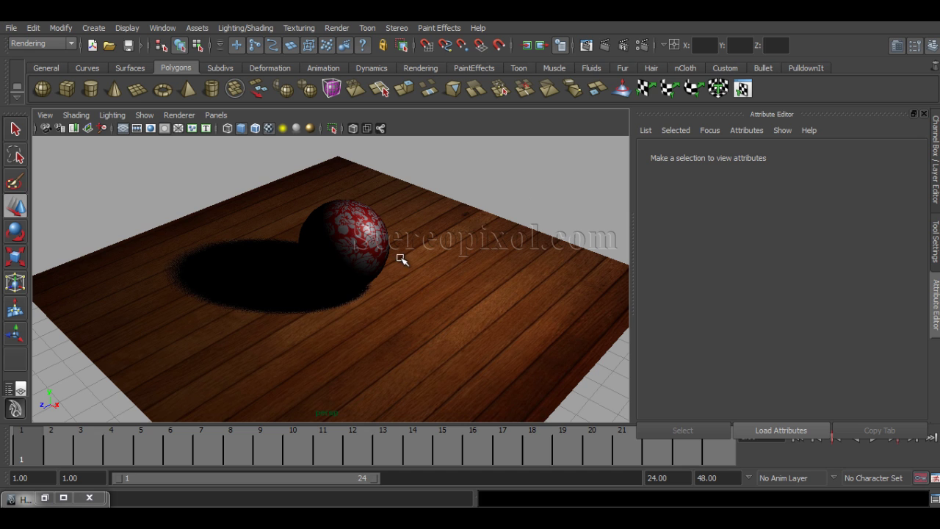
# - Dolly in closer and render the plane and sphere again
pyautogui.scroll(1, 403, 268)
pyautogui.scroll(2, 426, 283)
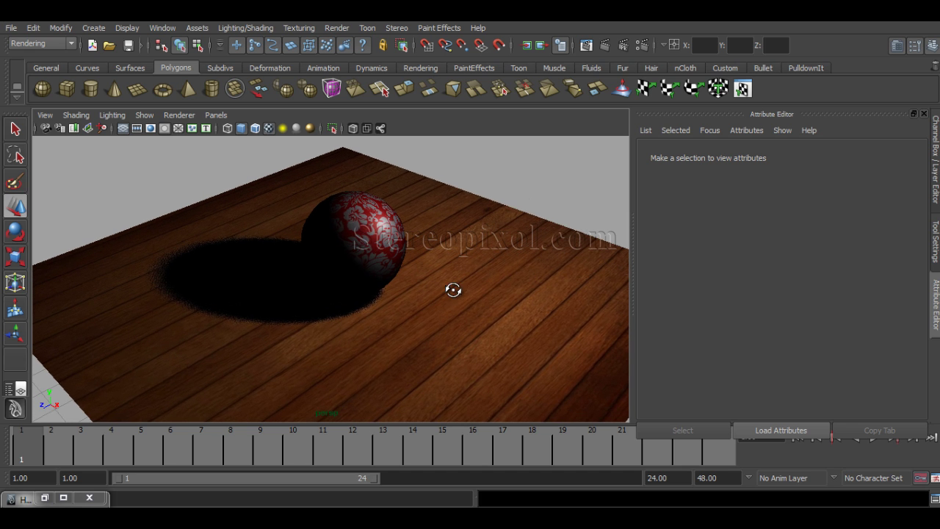
pyautogui.click(608, 46)
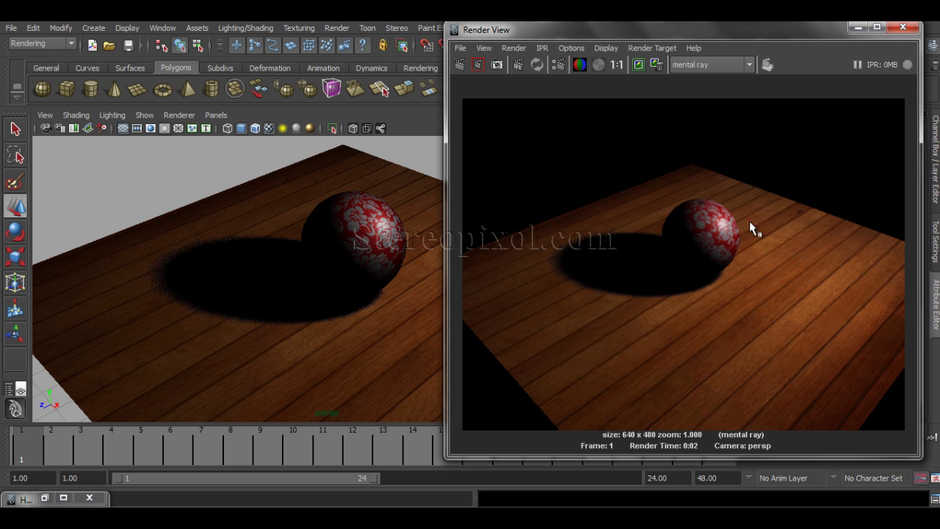
pyautogui.keyDown('alt'); pyautogui.moveTo(358, 296); pyautogui.dragTo(295, 307, button='middle'); pyautogui.keyUp('alt')
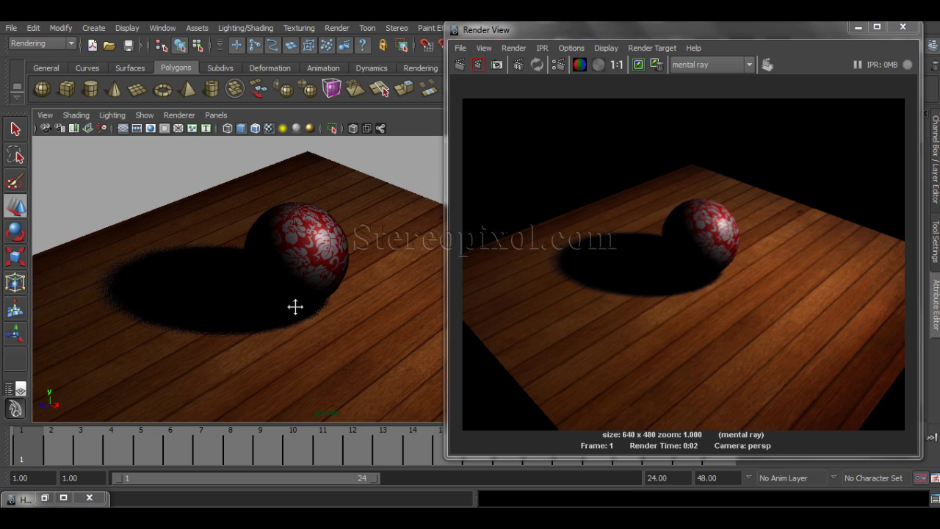
pyautogui.keyDown('alt'); pyautogui.moveTo(295, 306); pyautogui.dragTo(397, 326); pyautogui.keyUp('alt')
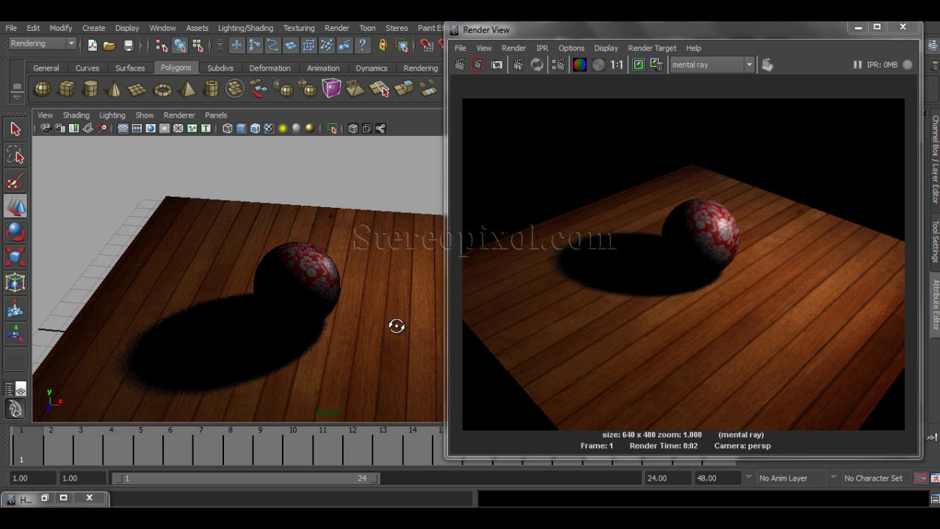
# - Raise the sphere above the floor along Y so the baked shadow stays on the planks
pyautogui.click(311, 269)
pyautogui.keyDown('alt'); pyautogui.moveTo(302, 337); pyautogui.dragTo(316, 327); pyautogui.keyUp('alt')
pyautogui.moveTo(316, 327); pyautogui.dragTo(290, 298, button='middle')
pyautogui.keyDown('alt'); pyautogui.moveTo(304, 329); pyautogui.dragTo(354, 309); pyautogui.keyUp('alt')
pyautogui.moveTo(566, 35); pyautogui.dragTo(500, 51)
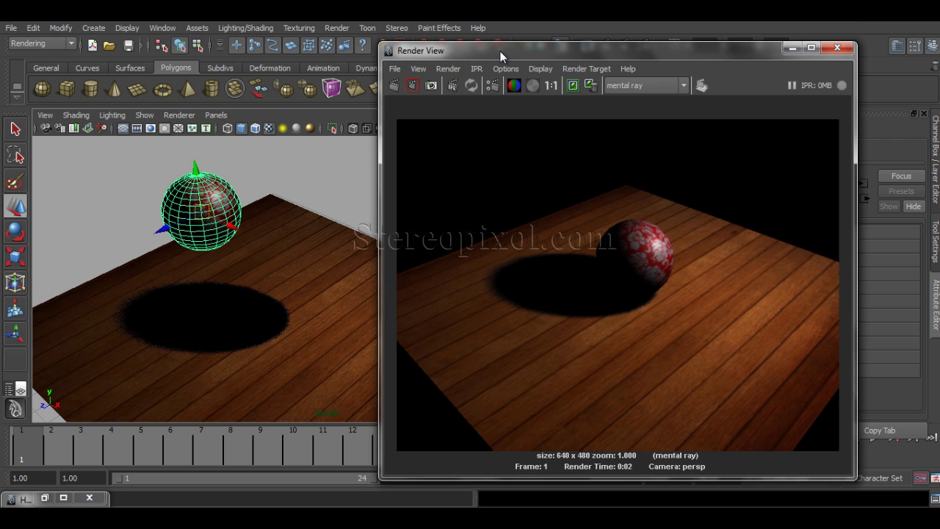